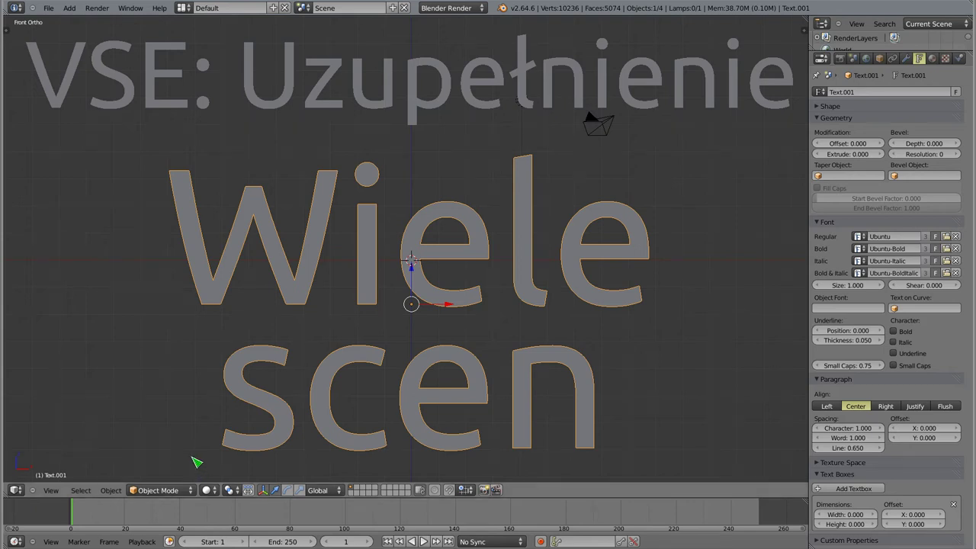
Delete the 'Wiele scen' and 'VSE: Uzupełnienie' title text objects
{"action": "key", "text": "x"}
{"action": "left_click", "coordinate": [378, 229]}
{"action": "right_click", "coordinate": [412, 111]}
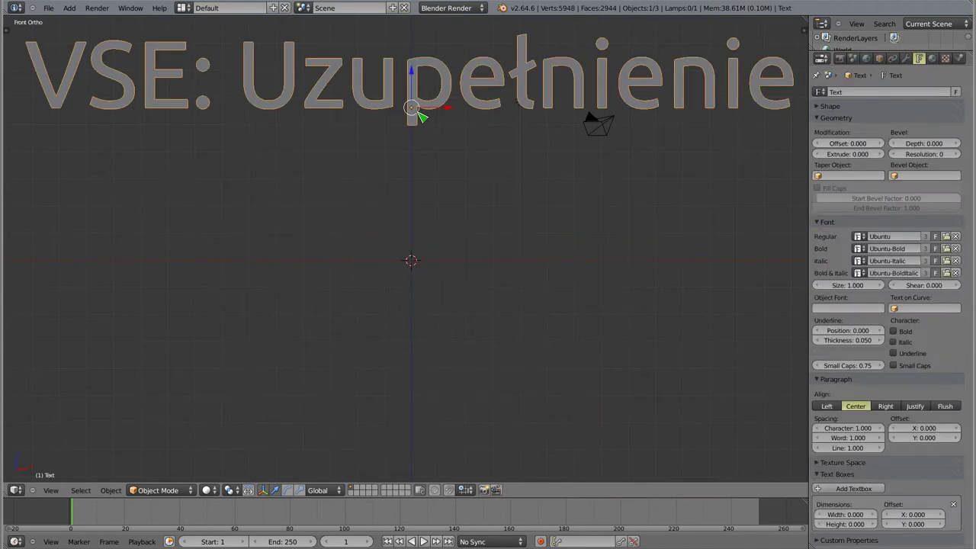
{"action": "key", "text": "x"}
{"action": "left_click", "coordinate": [413, 110]}
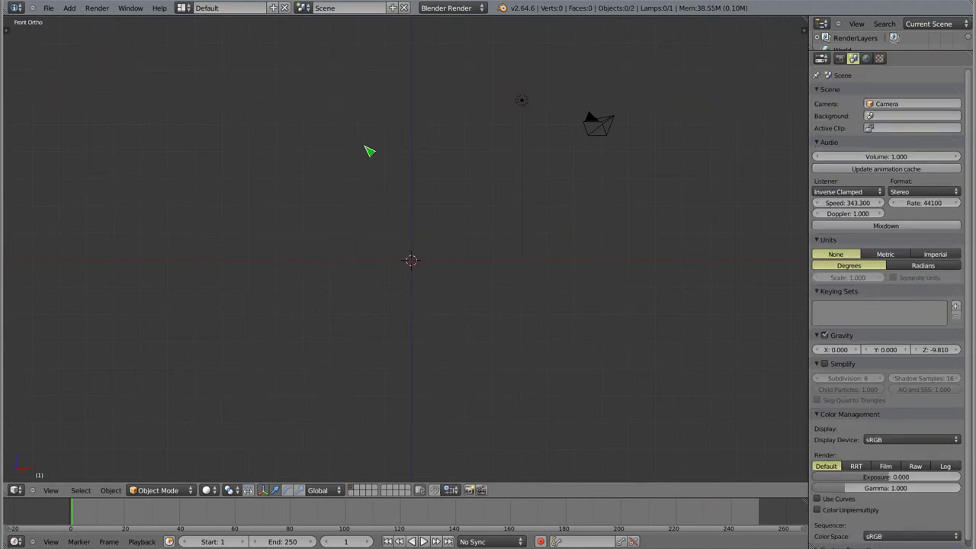
Rename the current scene to A and make a full copy of it named B
{"action": "left_click", "coordinate": [338, 7]}
{"action": "key", "text": "BackSpace"}
{"action": "type", "text": "A"}
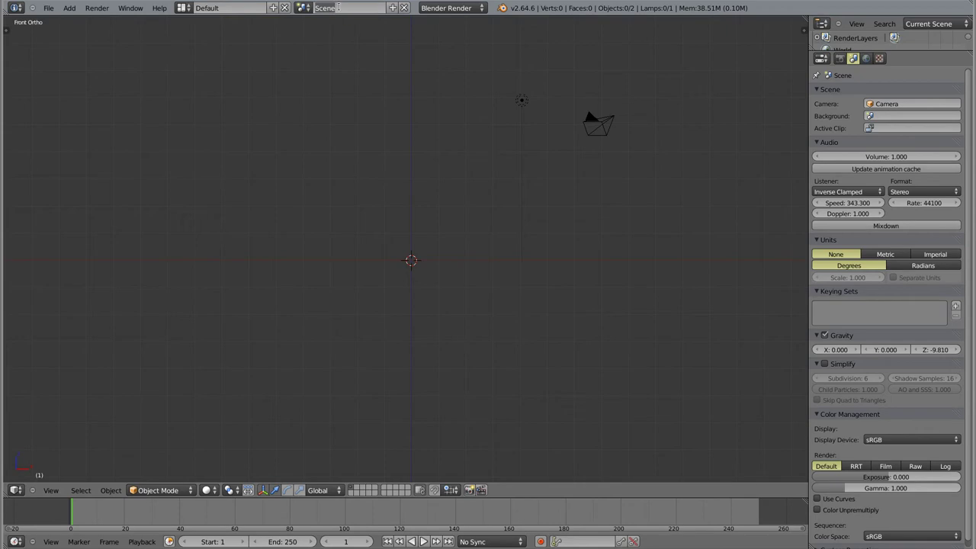
{"action": "left_click", "coordinate": [391, 8]}
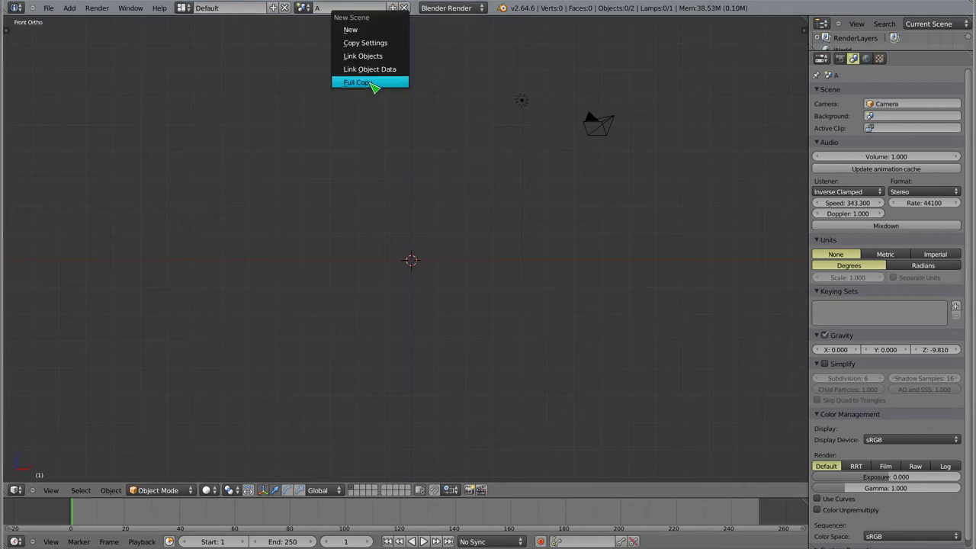
{"action": "left_click", "coordinate": [374, 82]}
{"action": "left_click", "coordinate": [348, 8]}
{"action": "type", "text": "B"}
{"action": "key", "text": "Return"}
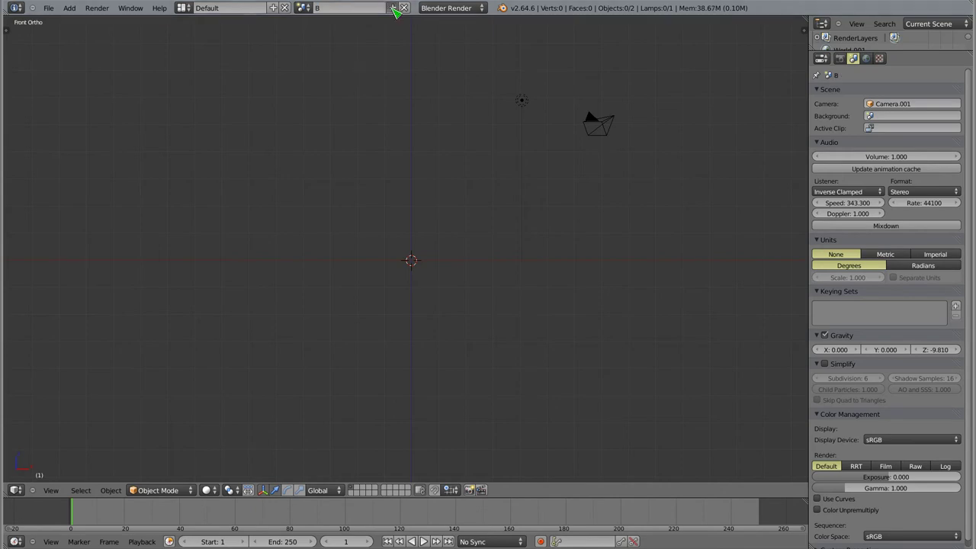
Make another full copy named C, then switch back to scene A
{"action": "left_click", "coordinate": [393, 7]}
{"action": "left_click", "coordinate": [379, 83]}
{"action": "left_click", "coordinate": [348, 7]}
{"action": "type", "text": "C"}
{"action": "key", "text": "Return"}
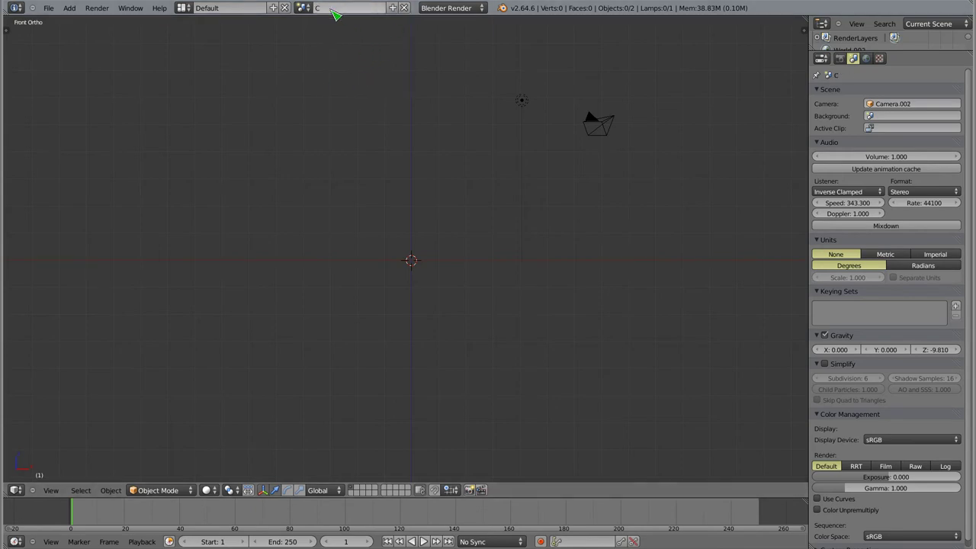
{"action": "left_click", "coordinate": [305, 8]}
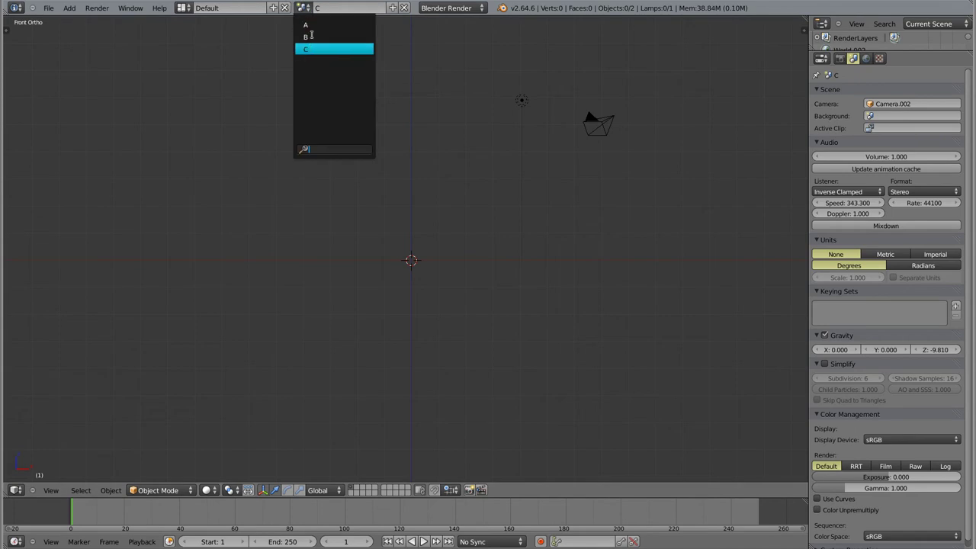
{"action": "left_click", "coordinate": [317, 25]}
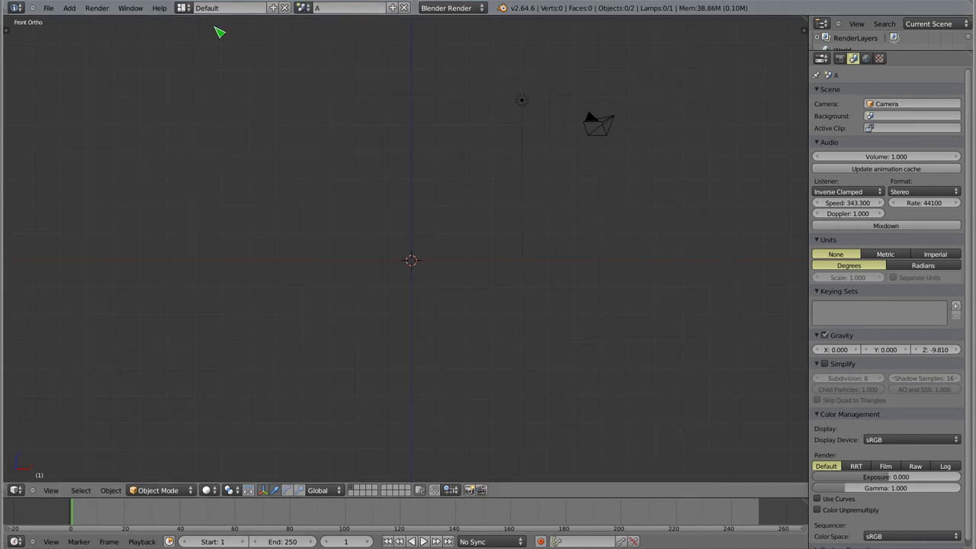
In Video Editing, add scene A as a strip starting at frame 1, then return to Default
{"action": "left_click", "coordinate": [184, 8]}
{"action": "left_click", "coordinate": [202, 124]}
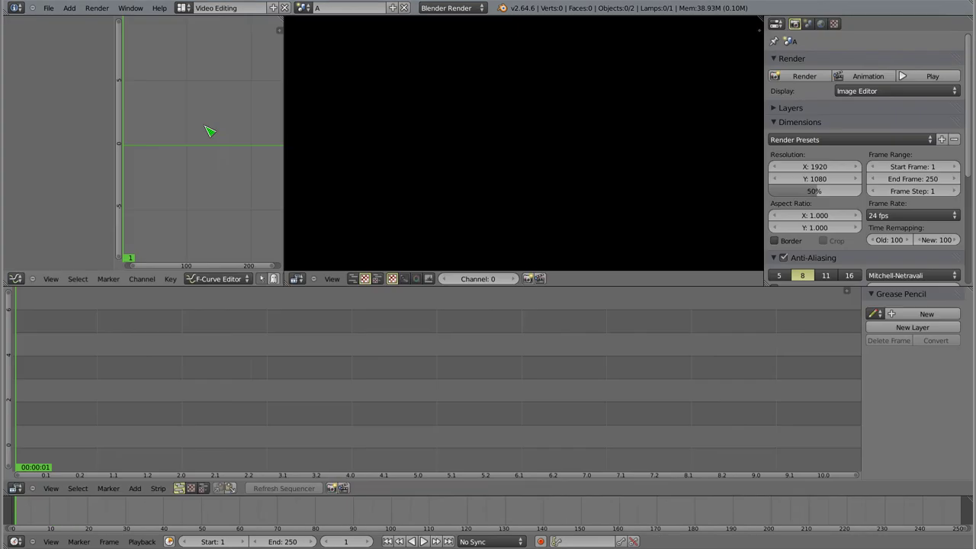
{"action": "key", "text": "shift+a"}
{"action": "mouse_move", "coordinate": [93, 364]}
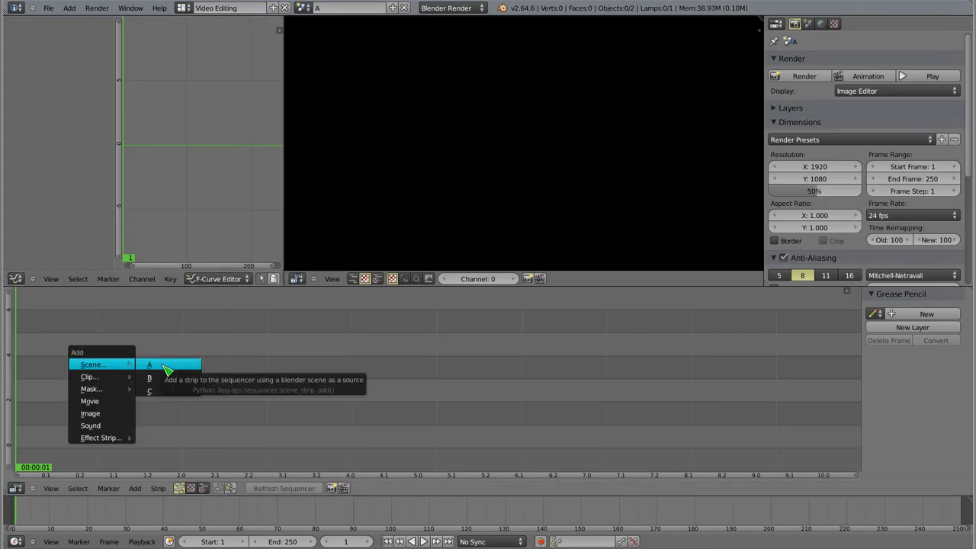
{"action": "left_click", "coordinate": [167, 370]}
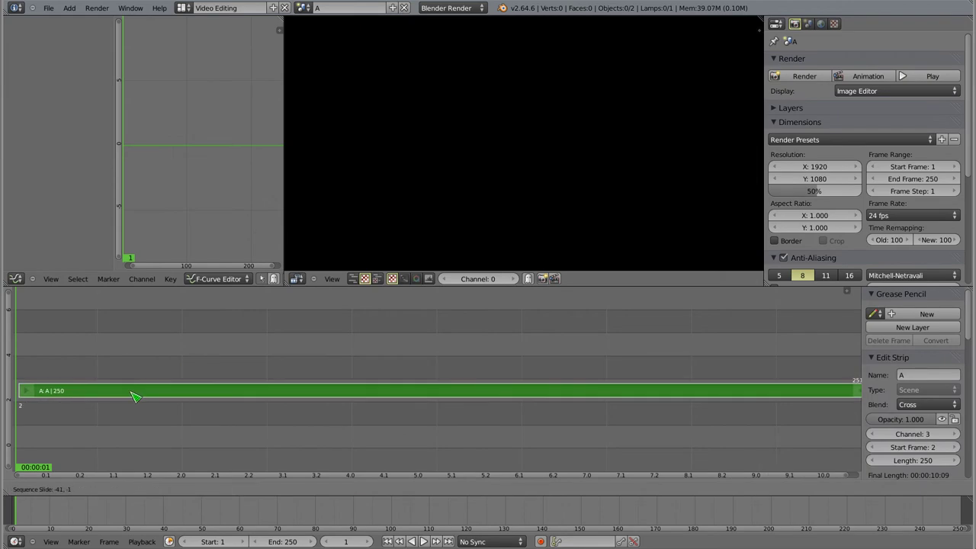
{"action": "left_click", "coordinate": [137, 398]}
{"action": "left_click", "coordinate": [183, 8]}
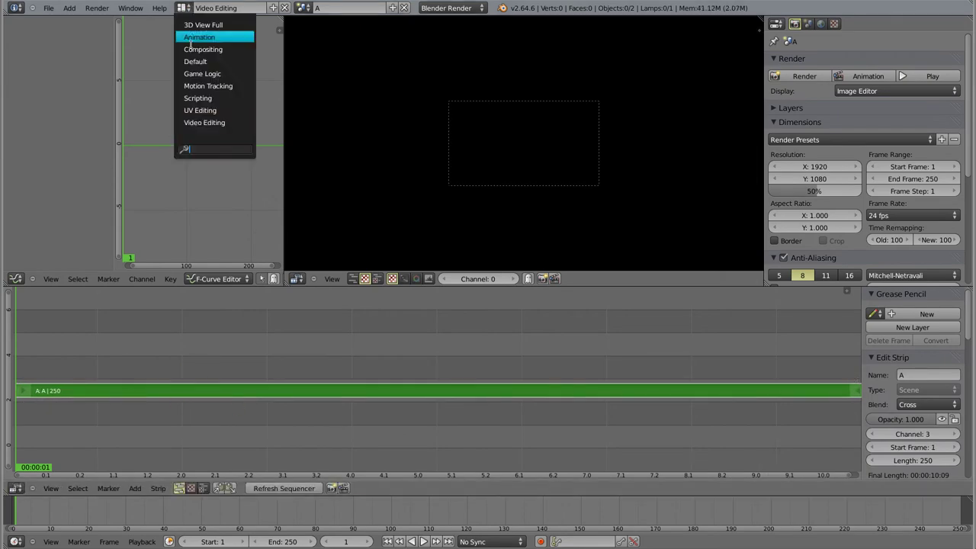
{"action": "left_click", "coordinate": [200, 63]}
Add a text object rotated 90° around X and change its text to 'A'
{"action": "key", "text": "shift+a"}
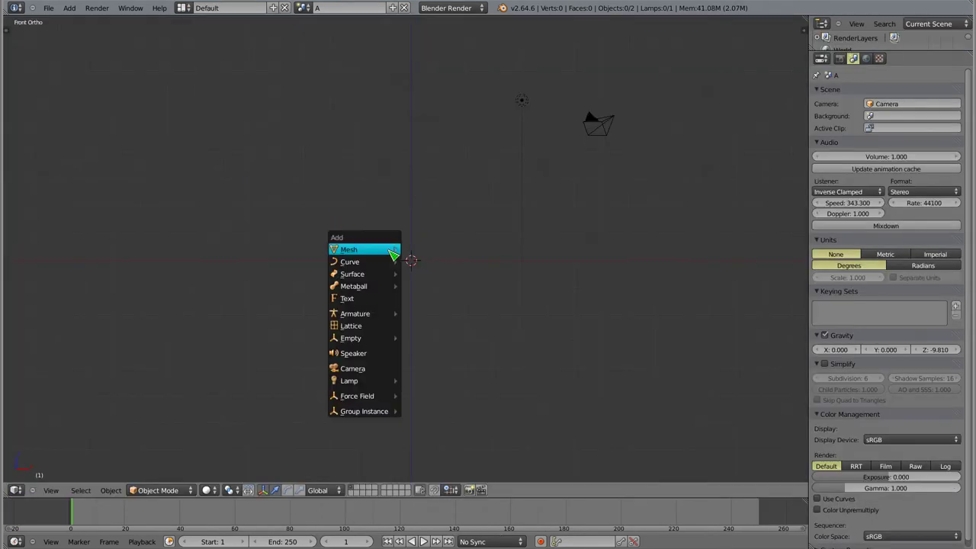
{"action": "left_click", "coordinate": [375, 298]}
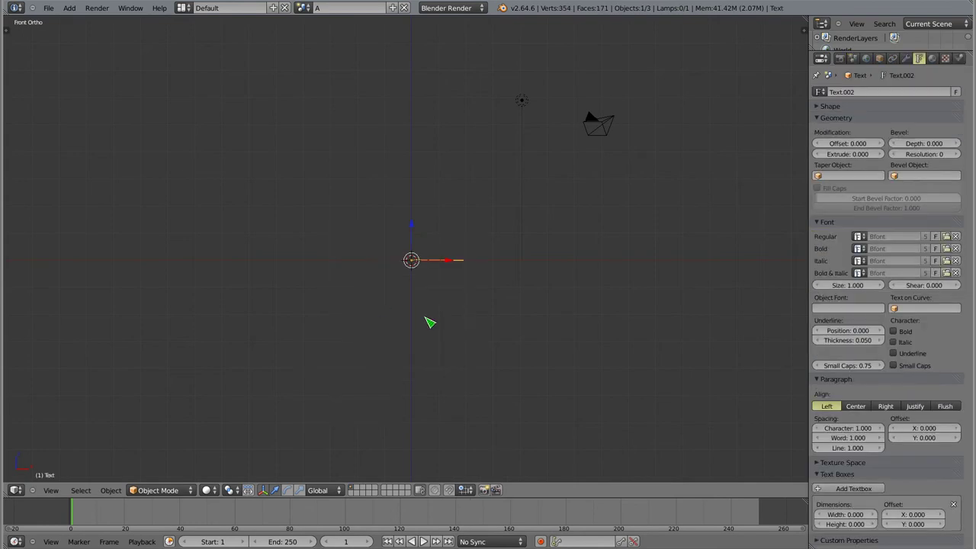
{"action": "type", "text": "rx"}
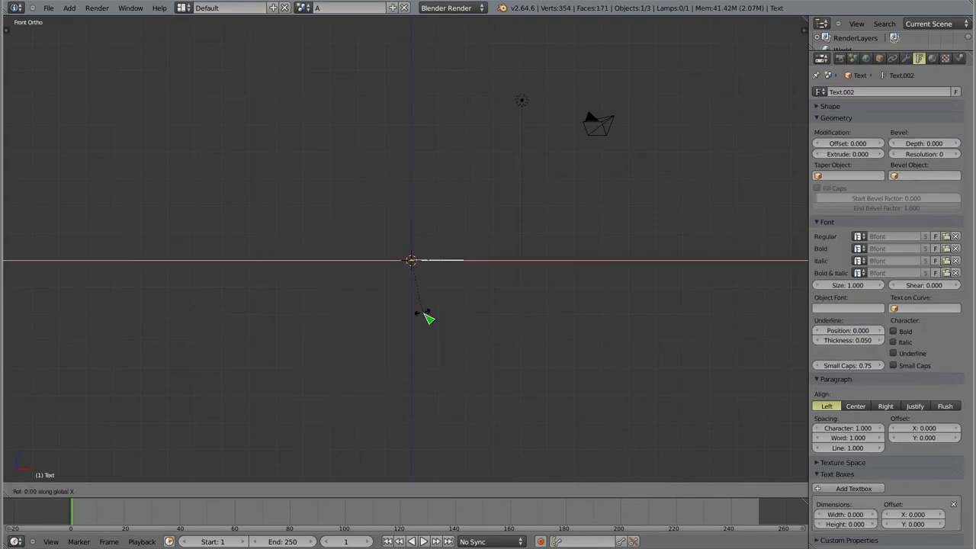
{"action": "type", "text": "90"}
{"action": "key", "text": "Return"}
{"action": "key", "text": "Tab"}
{"action": "key", "text": "BackSpace"}
{"action": "key", "text": "BackSpace"}
{"action": "key", "text": "BackSpace"}
{"action": "key", "text": "BackSpace"}
{"action": "type", "text": "A"}
{"action": "key", "text": "Tab"}
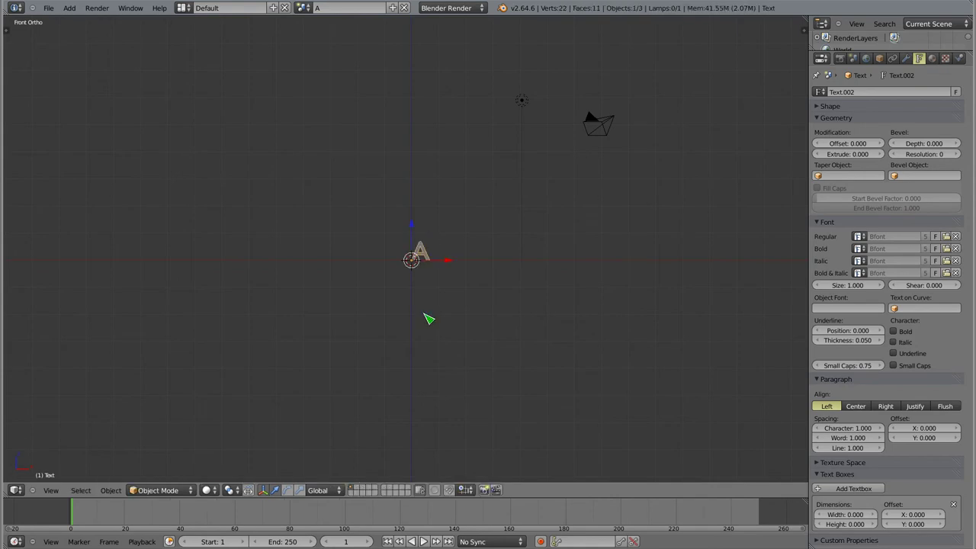
Through the camera view, move the camera so A sits in the frame's lower left, then render
{"action": "key", "text": "KP_0"}
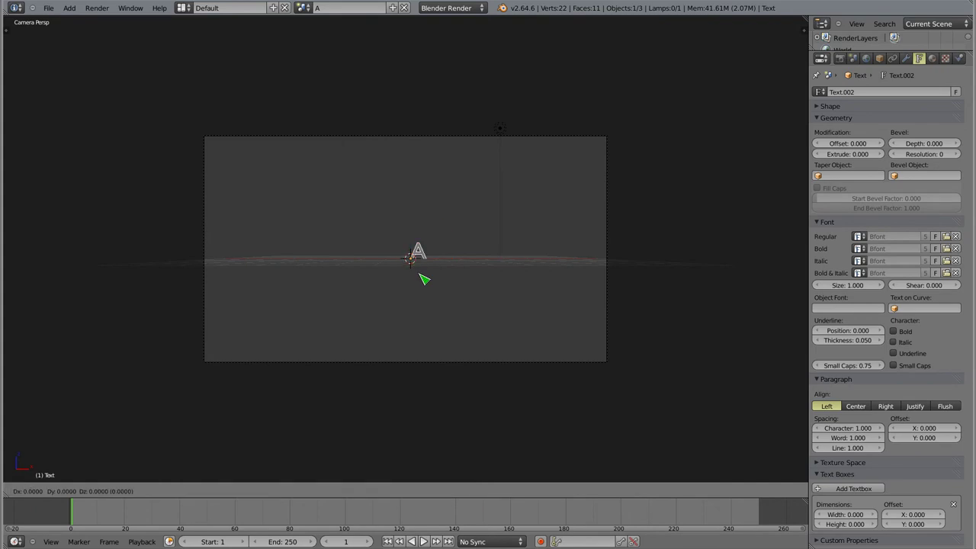
{"action": "right_click", "coordinate": [423, 144]}
{"action": "key", "text": "g"}
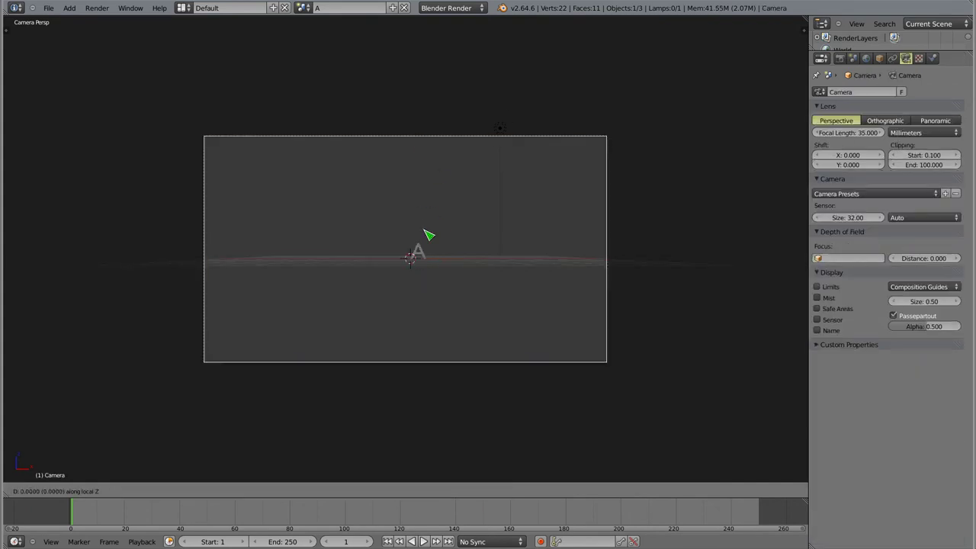
{"action": "left_click", "coordinate": [449, 197]}
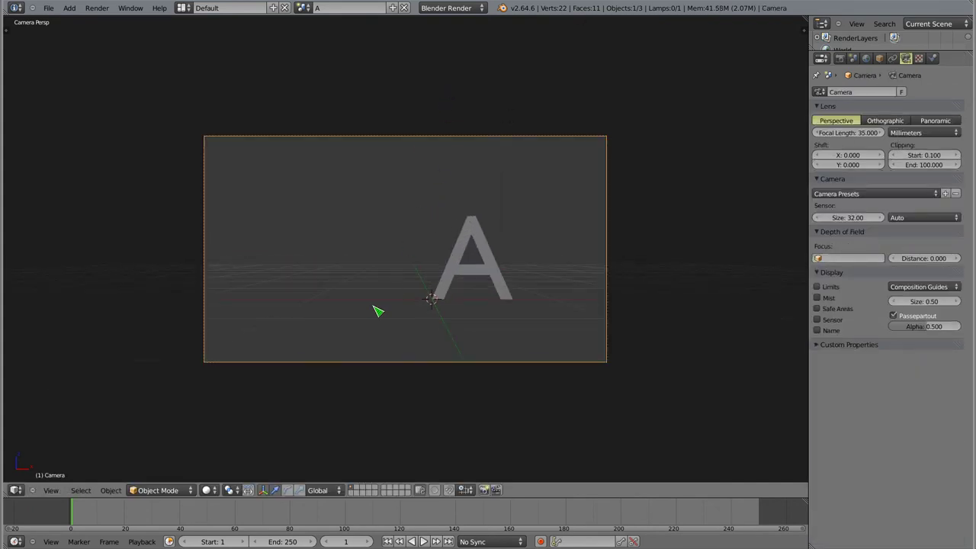
{"action": "key", "text": "g"}
{"action": "left_click", "coordinate": [490, 297]}
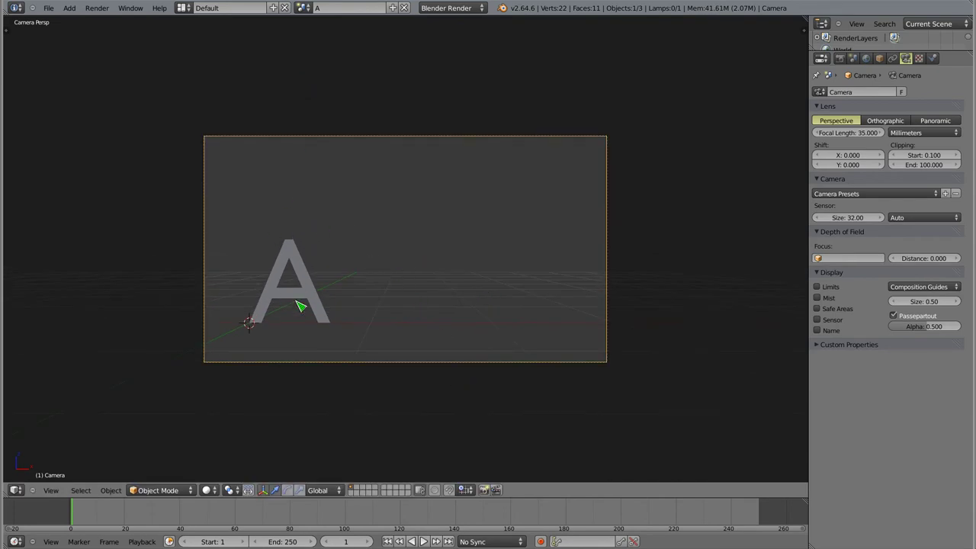
{"action": "key", "text": "F12"}
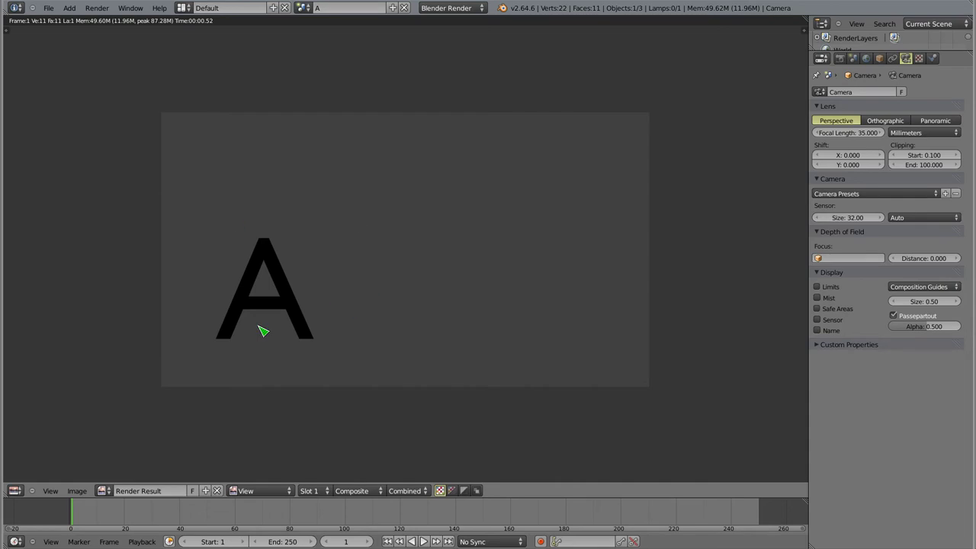
Turn on environment lighting and set a black horizon in scene A's world, then render
{"action": "key", "text": "Escape"}
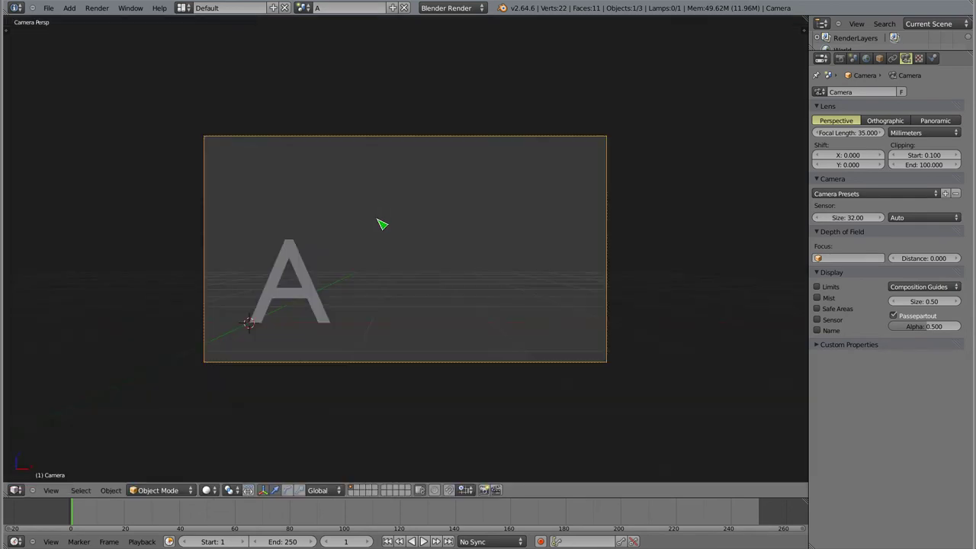
{"action": "right_click", "coordinate": [309, 293]}
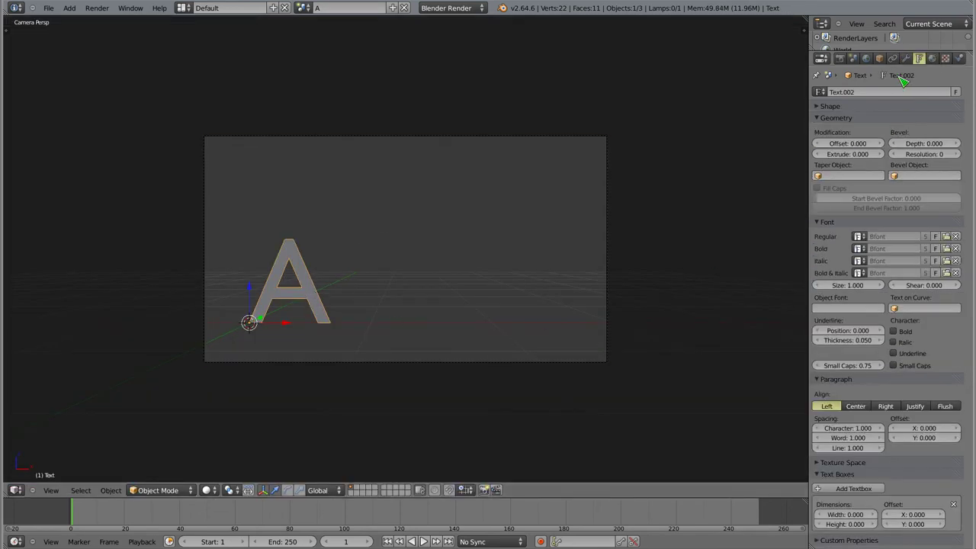
{"action": "left_click", "coordinate": [869, 59]}
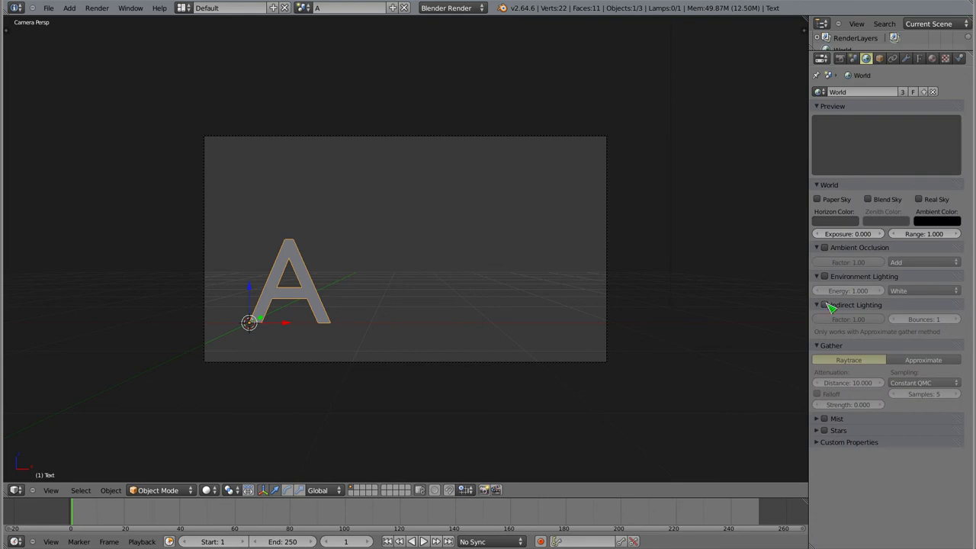
{"action": "left_click", "coordinate": [825, 276]}
{"action": "left_click", "coordinate": [845, 221]}
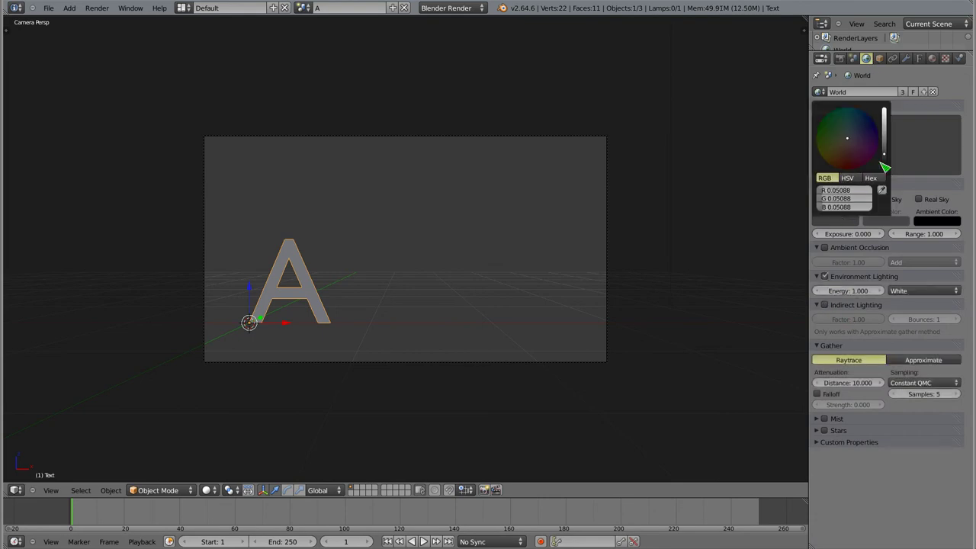
{"action": "left_click_drag", "start_coordinate": [885, 164], "coordinate": [885, 183]}
{"action": "key", "text": "F12"}
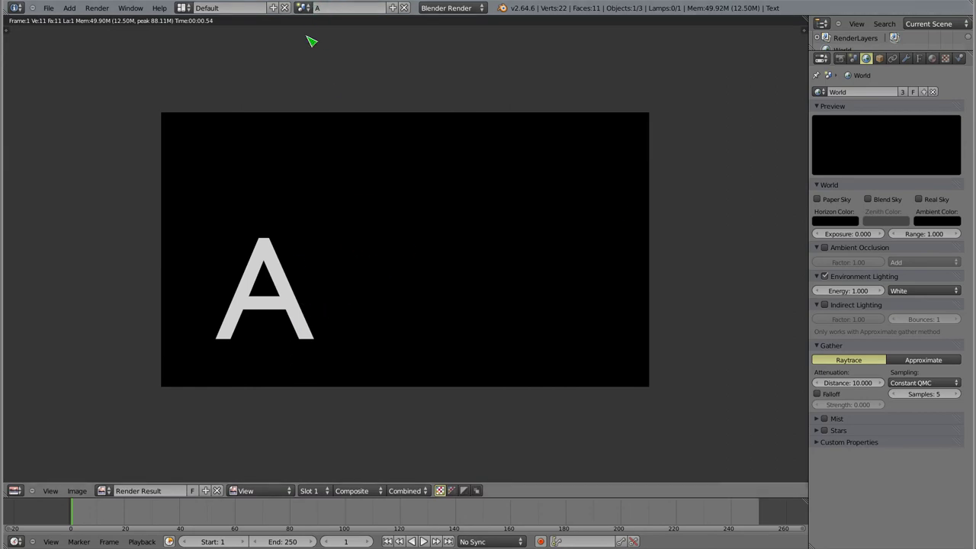
{"action": "left_click", "coordinate": [304, 9]}
{"action": "key", "text": "Escape"}
{"action": "key", "text": "Escape"}
Switch to scene B and look through its camera from the front view
{"action": "left_click", "coordinate": [304, 9]}
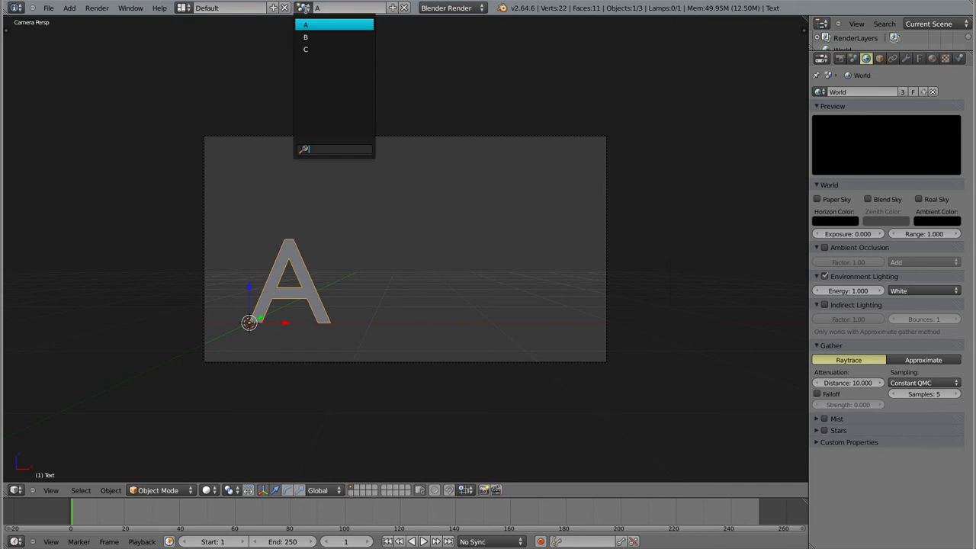
{"action": "left_click", "coordinate": [306, 37]}
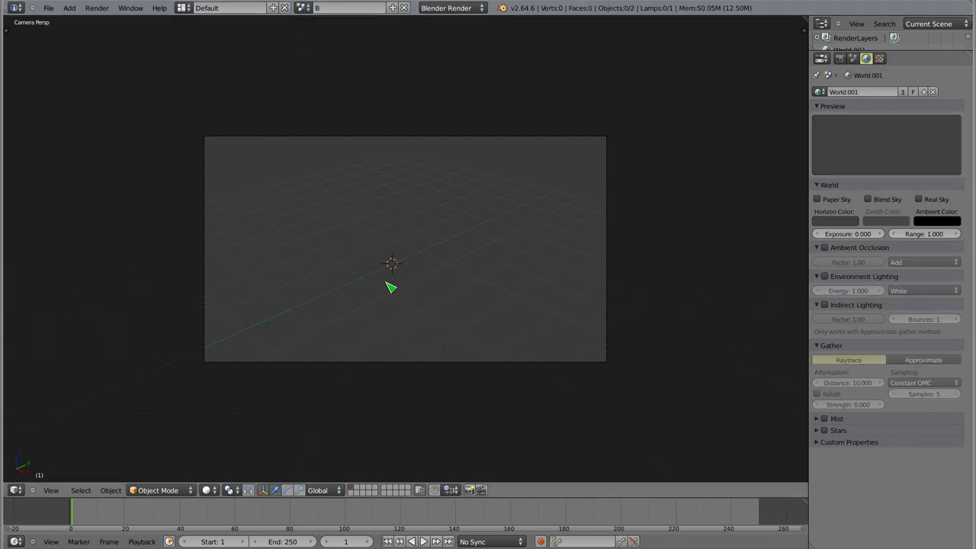
{"action": "key", "text": "KP_1"}
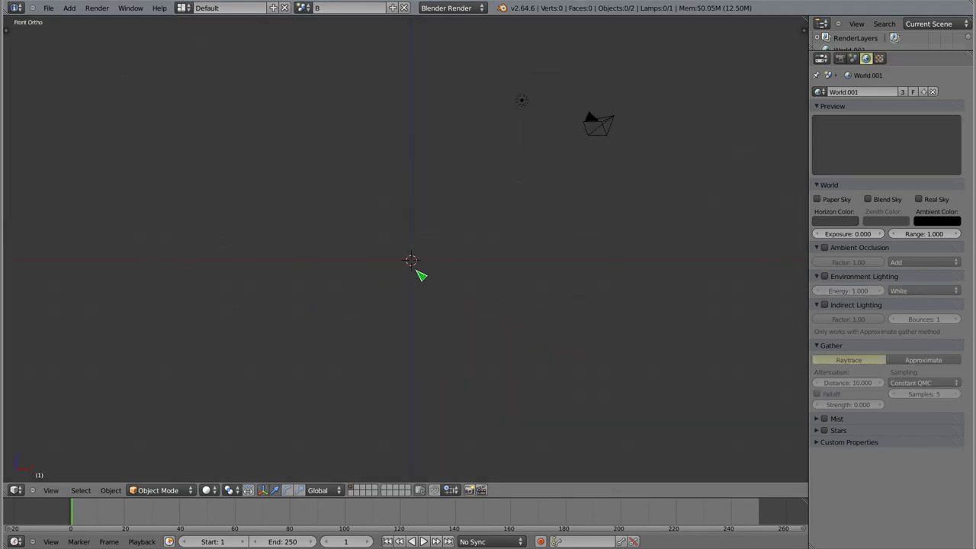
{"action": "key", "text": "KP_0"}
Add a text object reading 'B' and scale it up
{"action": "key", "text": "shift+a"}
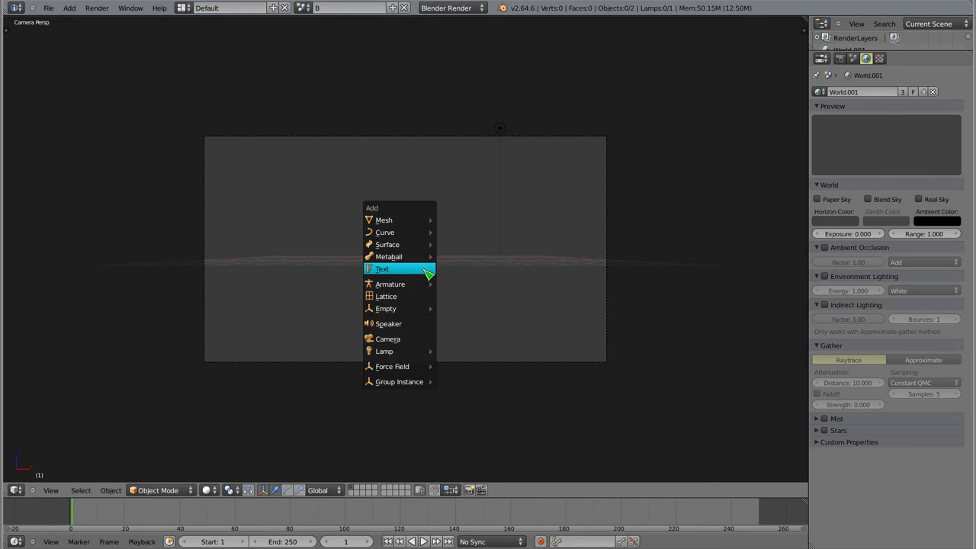
{"action": "left_click", "coordinate": [427, 273]}
{"action": "key", "text": "Tab"}
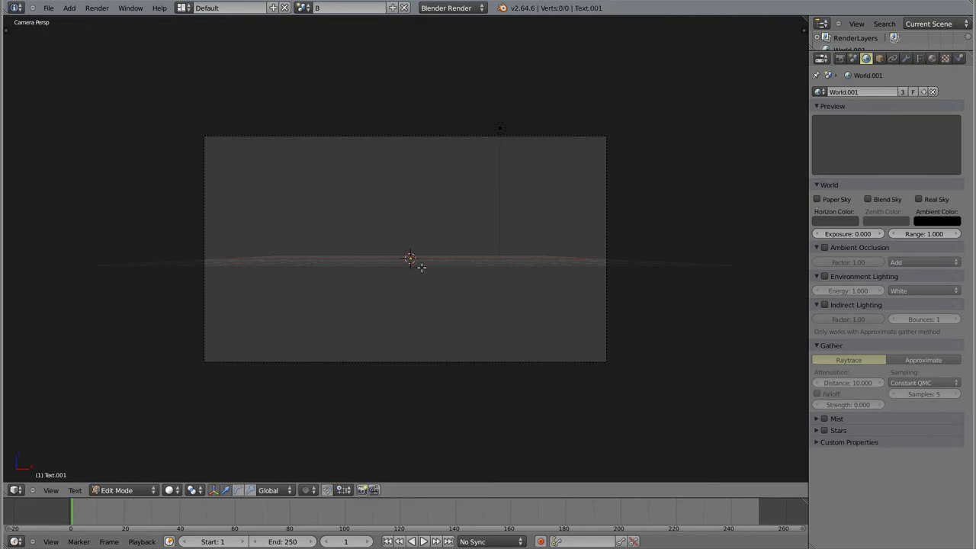
{"action": "key", "text": "Tab"}
{"action": "key", "text": "Tab"}
{"action": "type", "text": "B"}
{"action": "key", "text": "Tab"}
{"action": "key", "text": "Tab"}
{"action": "key", "text": "Tab"}
{"action": "key", "text": "s"}
{"action": "left_click", "coordinate": [492, 242]}
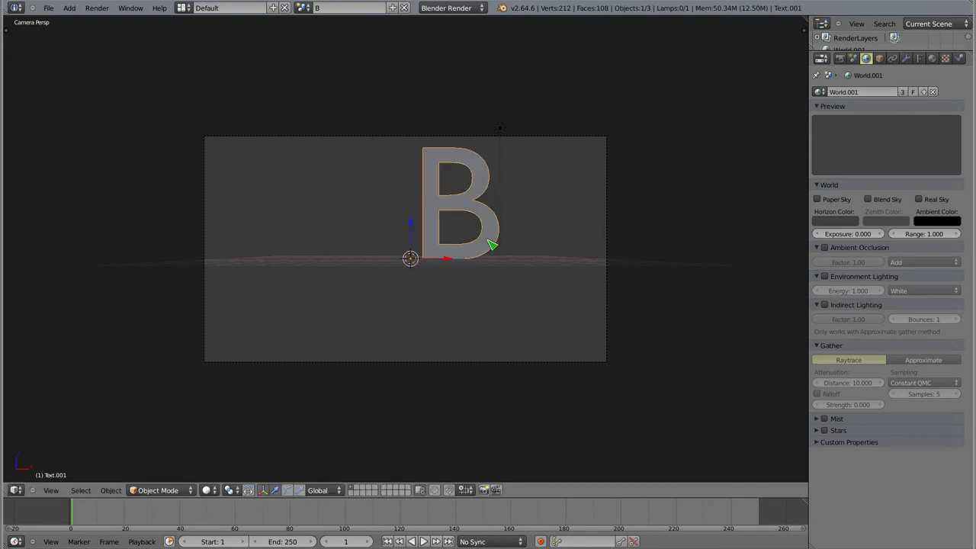
Set scene B's horizon to dark blue, enable environment lighting, and render
{"action": "left_click", "coordinate": [847, 223]}
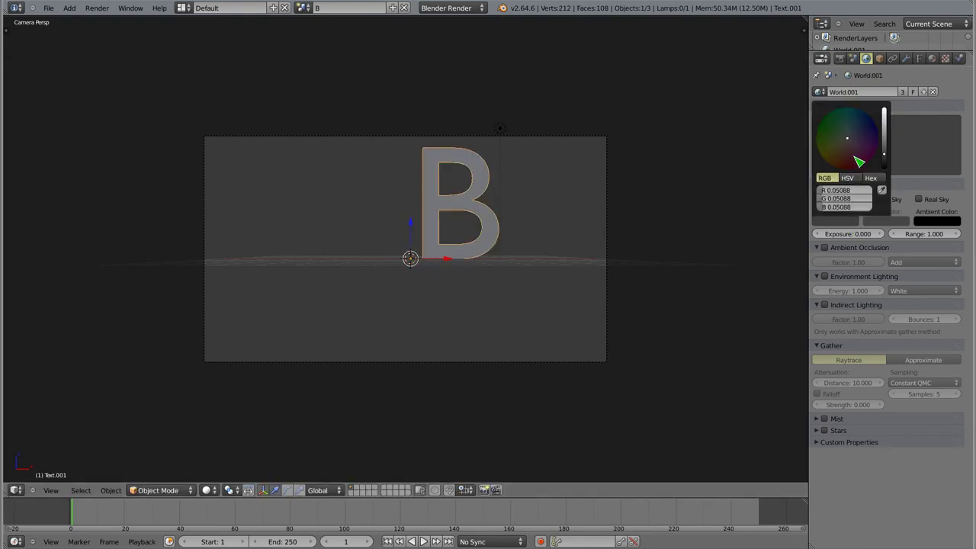
{"action": "left_click_drag", "start_coordinate": [858, 138], "coordinate": [879, 133]}
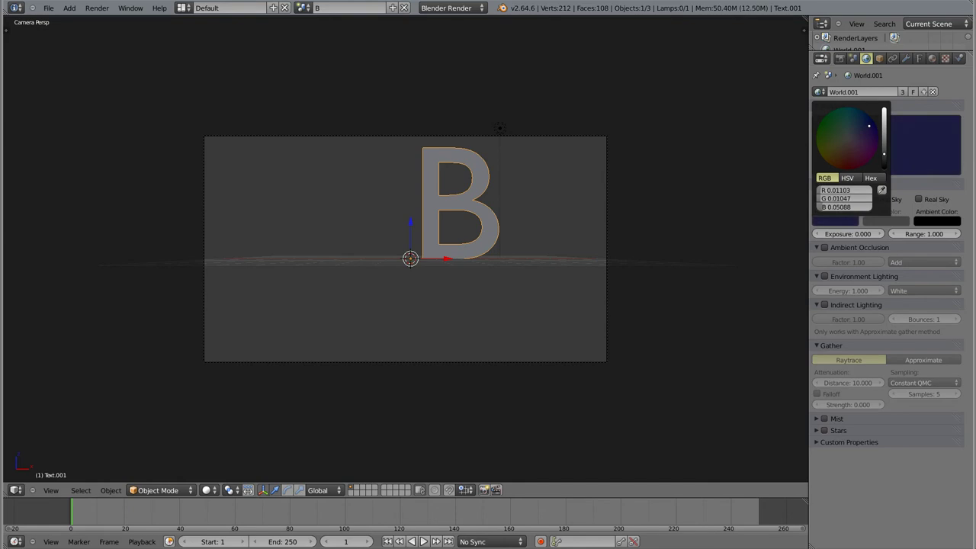
{"action": "left_click", "coordinate": [824, 275]}
{"action": "key", "text": "F12"}
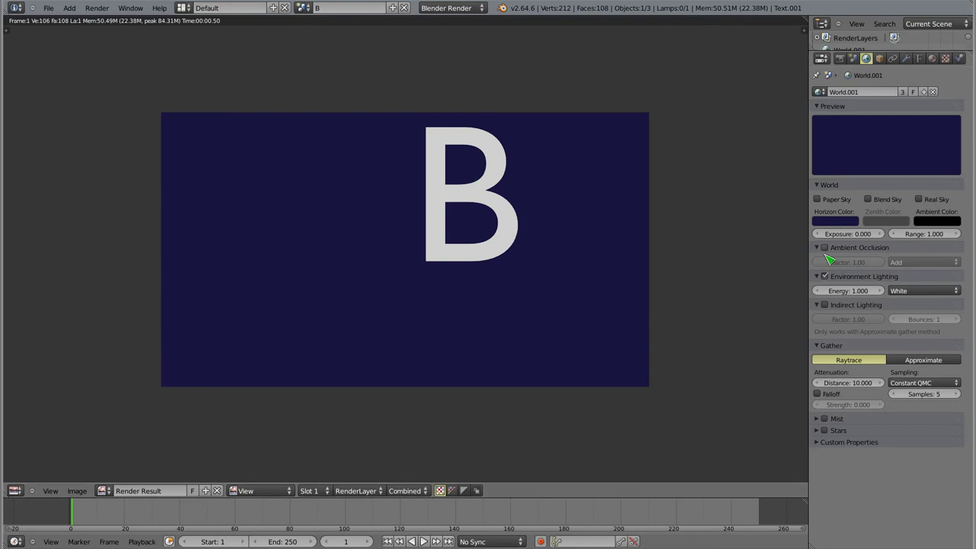
{"action": "key", "text": "Escape"}
Switch to scene C and add a text object
{"action": "left_click", "coordinate": [312, 7]}
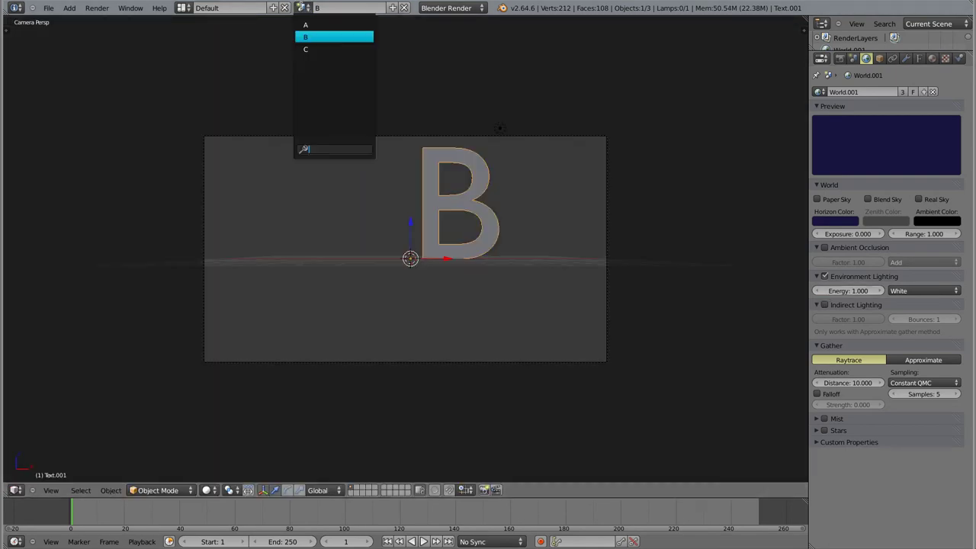
{"action": "left_click", "coordinate": [306, 49]}
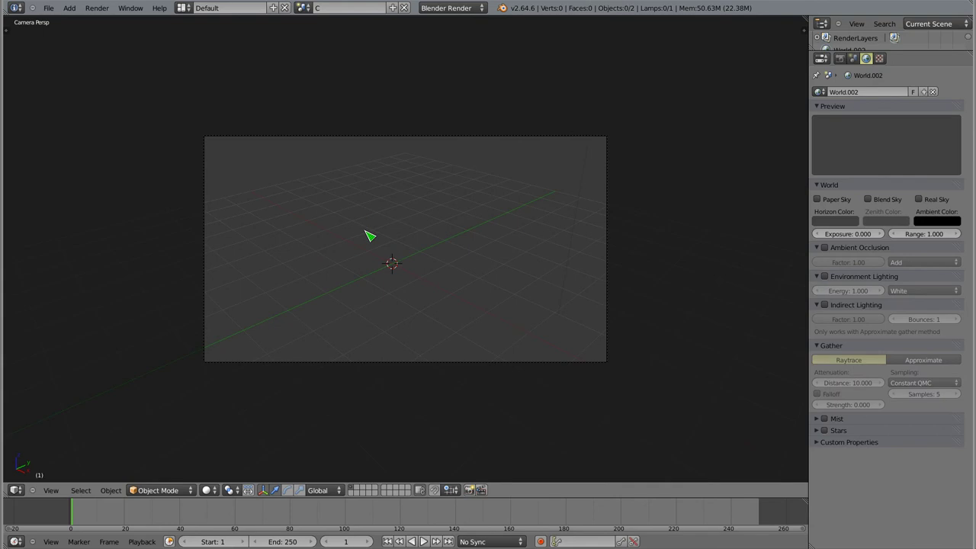
{"action": "key", "text": "shift+a"}
{"action": "left_click", "coordinate": [392, 277]}
Change the text to 'C' and position it near the centre
{"action": "key", "text": "Tab"}
{"action": "key", "text": "BackSpace"}
{"action": "key", "text": "BackSpace"}
{"action": "key", "text": "BackSpace"}
{"action": "key", "text": "BackSpace"}
{"action": "type", "text": "C"}
{"action": "key", "text": "Tab"}
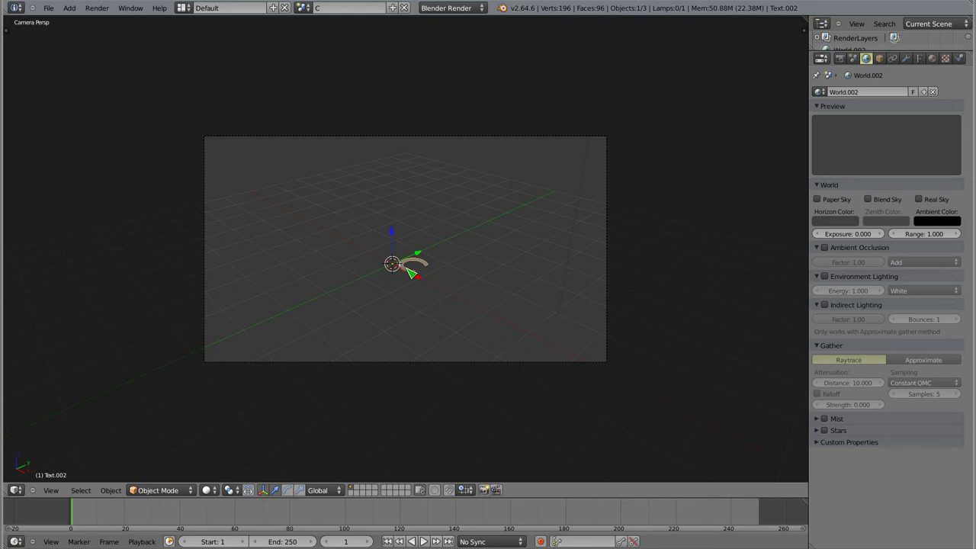
{"action": "key", "text": "g"}
{"action": "left_click", "coordinate": [598, 254]}
{"action": "key", "text": "g"}
{"action": "left_click", "coordinate": [335, 276]}
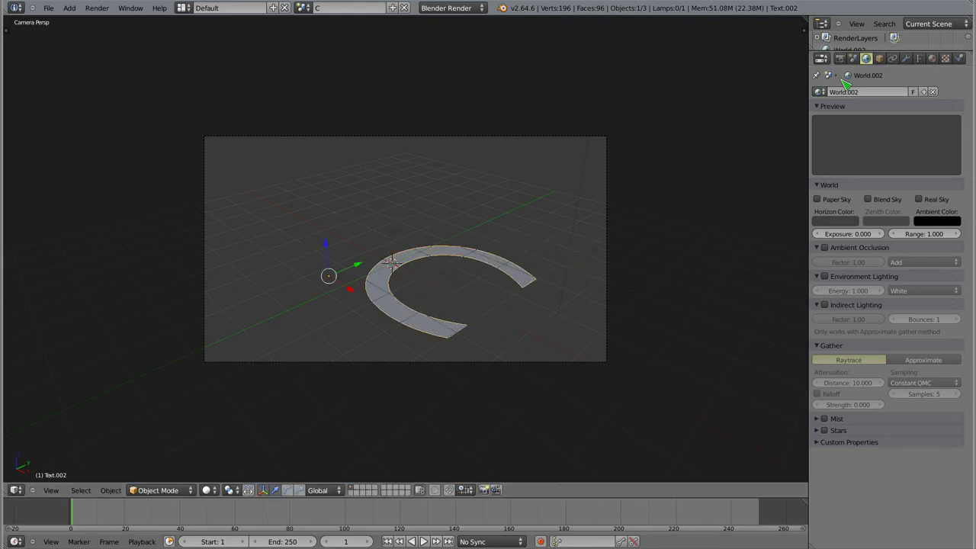
Enable environment lighting and set scene C's horizon colour to black
{"action": "left_click", "coordinate": [825, 276]}
{"action": "left_click", "coordinate": [839, 224]}
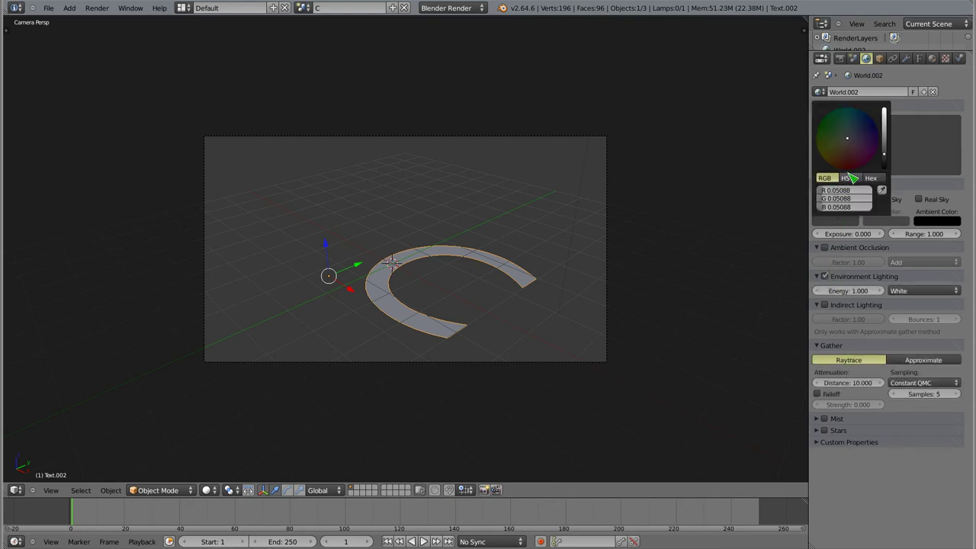
{"action": "left_click_drag", "start_coordinate": [891, 163], "coordinate": [891, 182]}
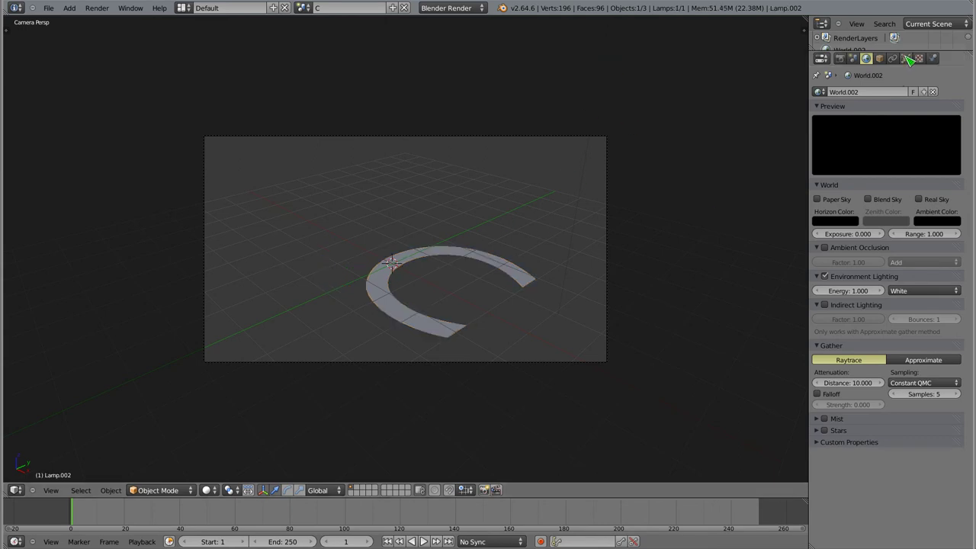
Make scene C's lamp red and render
{"action": "left_click", "coordinate": [905, 58]}
{"action": "left_click", "coordinate": [854, 214]}
{"action": "left_click", "coordinate": [857, 154]}
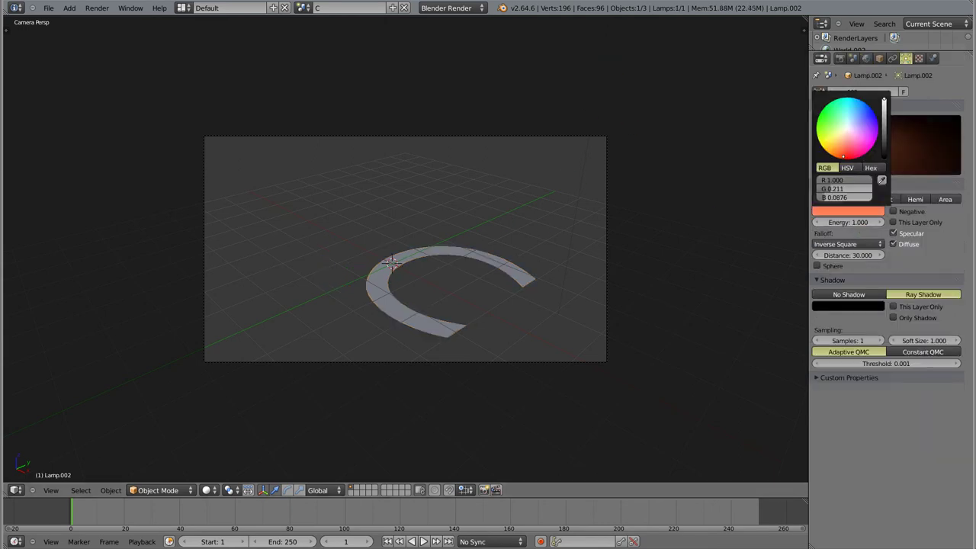
{"action": "key", "text": "F12"}
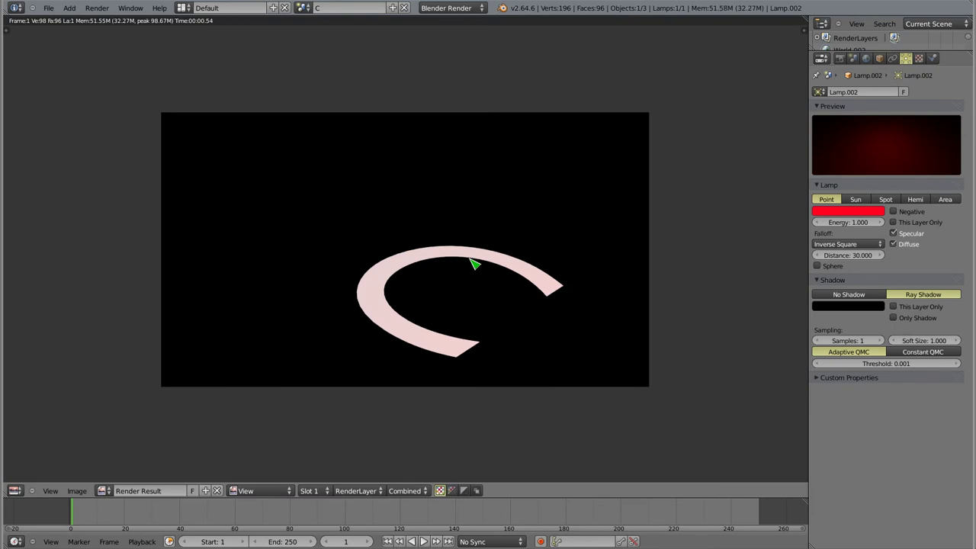
Raise the lamp energy to 10 and re-render
{"action": "left_click_drag", "start_coordinate": [815, 222], "coordinate": [847, 222]}
{"action": "key", "text": "F12"}
{"action": "left_click", "coordinate": [848, 222]}
{"action": "type", "text": "10"}
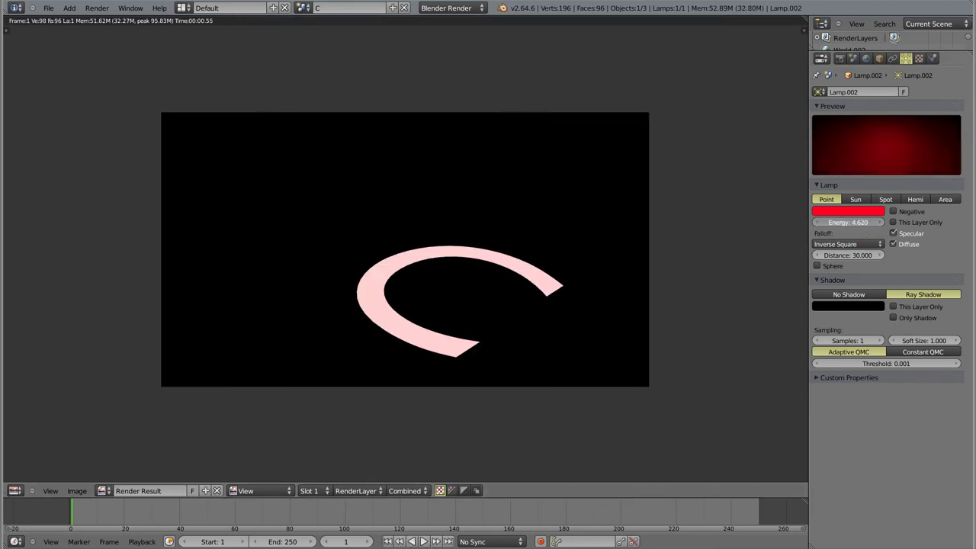
{"action": "key", "text": "Return"}
{"action": "key", "text": "F12"}
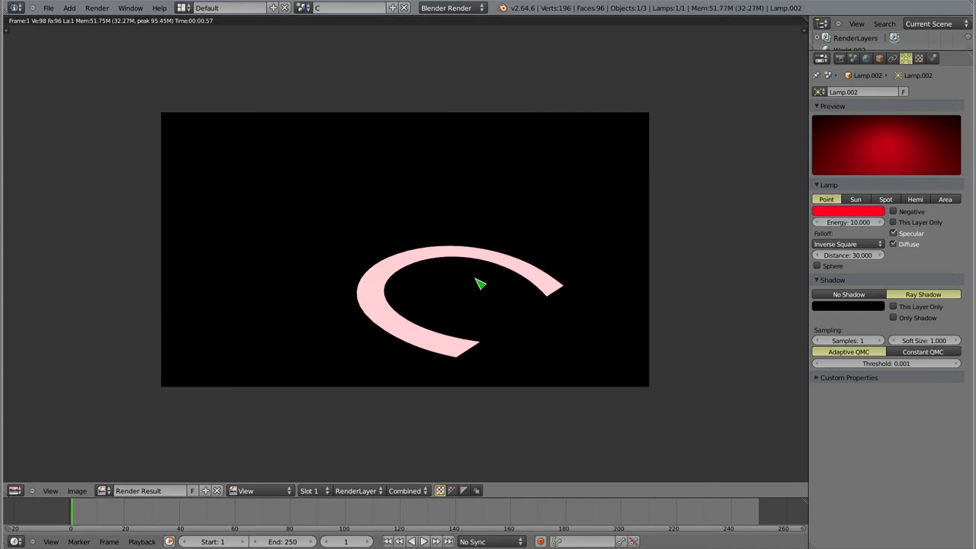
{"action": "left_click", "coordinate": [869, 60]}
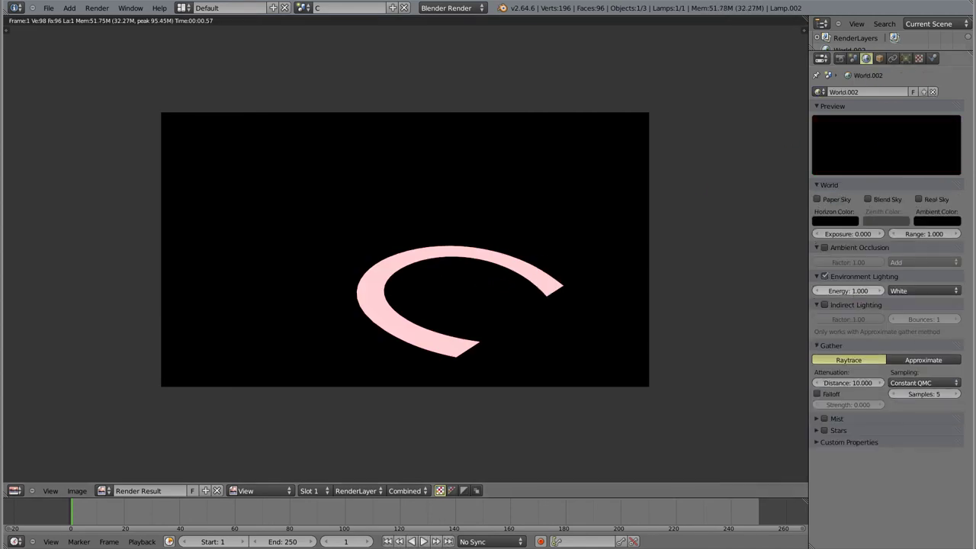
Lower environment energy to 0.350, then disable environment lighting and re-render; switch to scene B
{"action": "left_click_drag", "start_coordinate": [848, 290], "coordinate": [835, 290]}
{"action": "key", "text": "F12"}
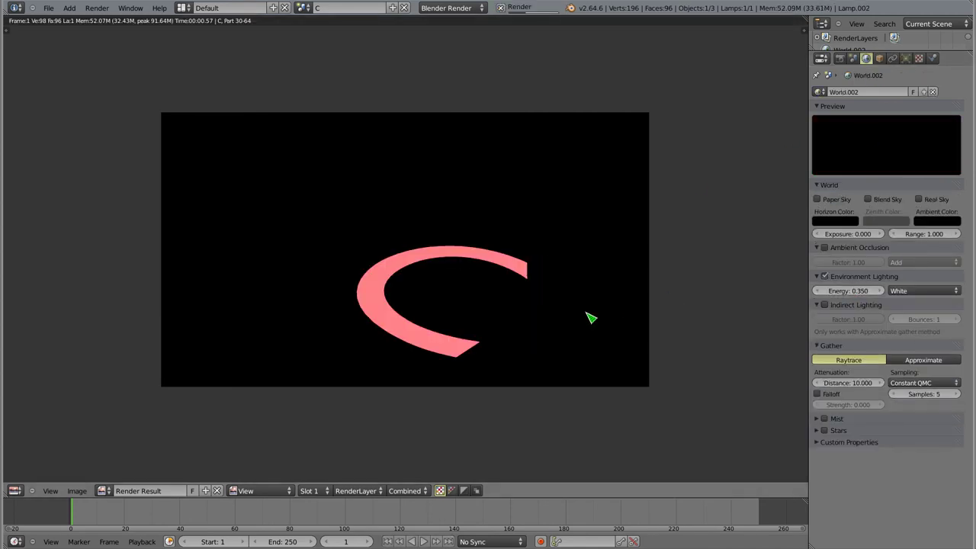
{"action": "left_click", "coordinate": [832, 279]}
{"action": "key", "text": "F12"}
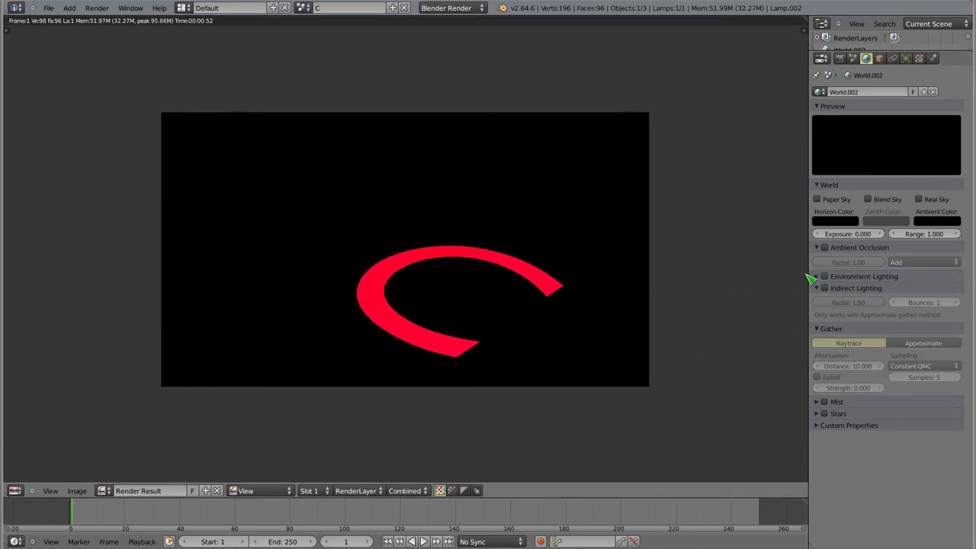
{"action": "left_click", "coordinate": [817, 276]}
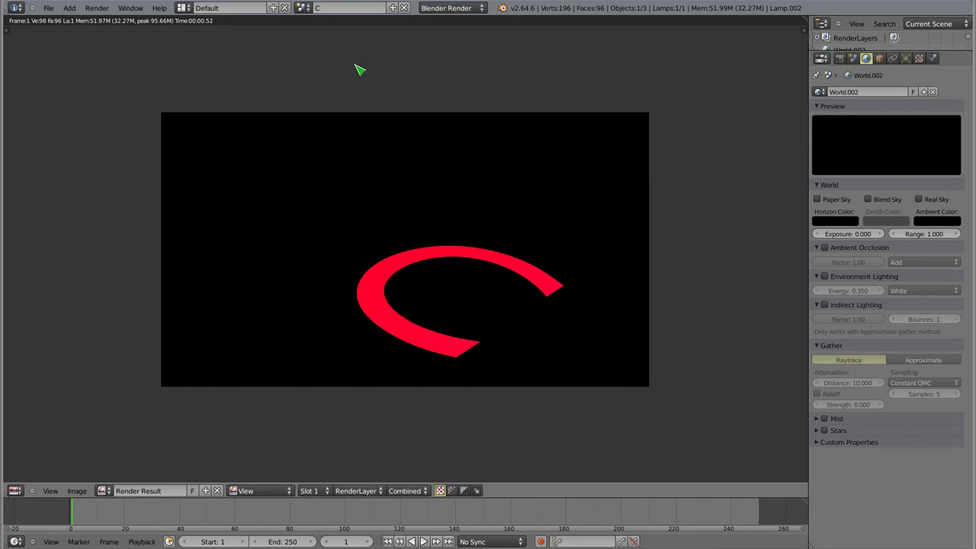
{"action": "left_click", "coordinate": [303, 8]}
{"action": "left_click", "coordinate": [311, 39]}
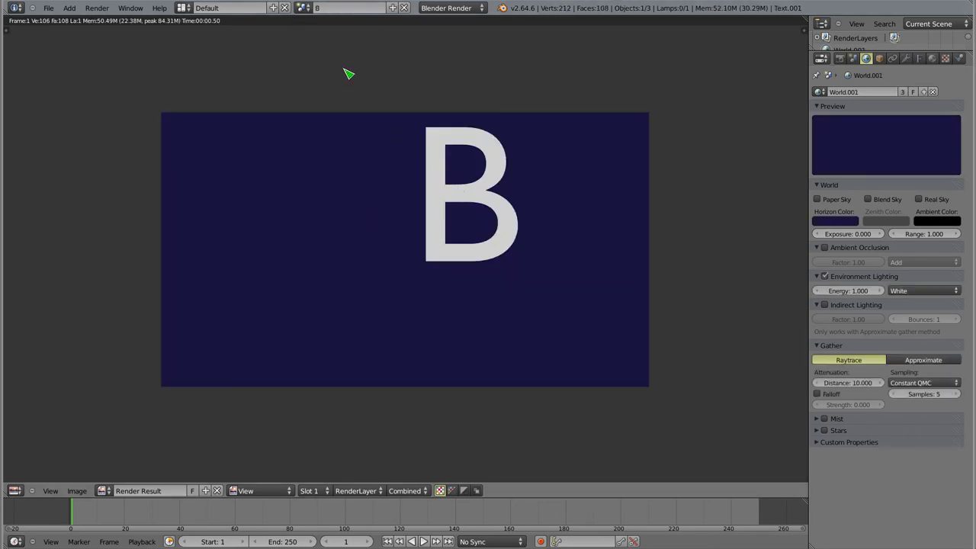
Switch to scene A, then create a new empty scene named 'Scene'
{"action": "left_click", "coordinate": [304, 8]}
{"action": "left_click", "coordinate": [305, 30]}
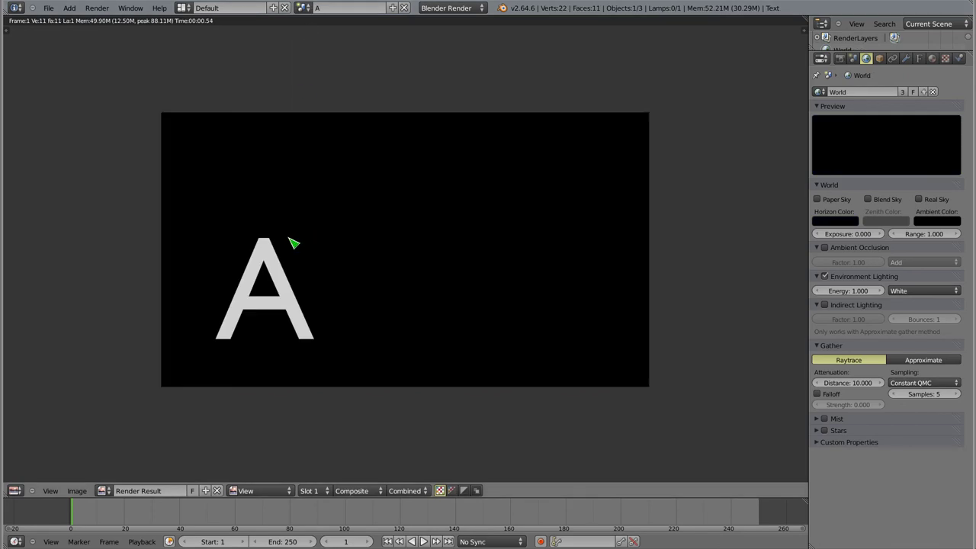
{"action": "key", "text": "Escape"}
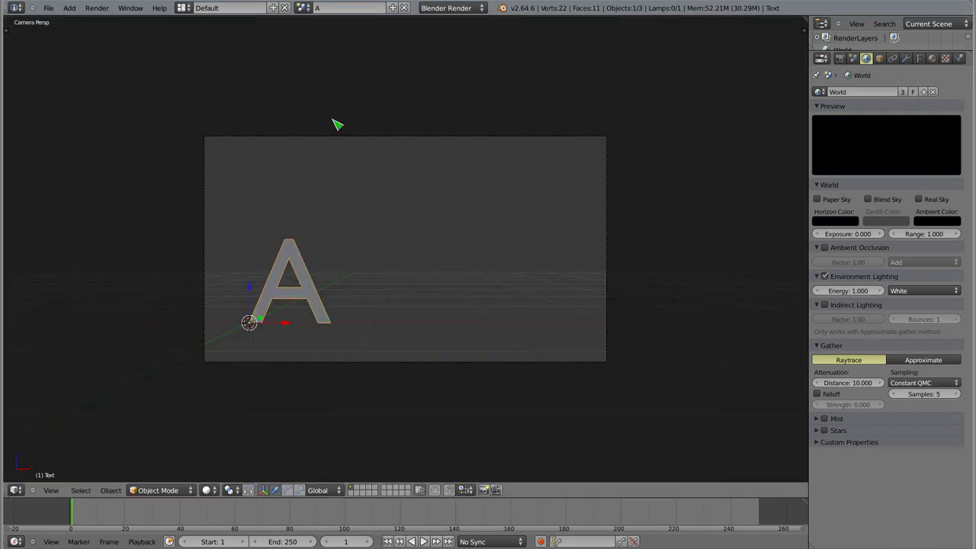
{"action": "left_click", "coordinate": [393, 7]}
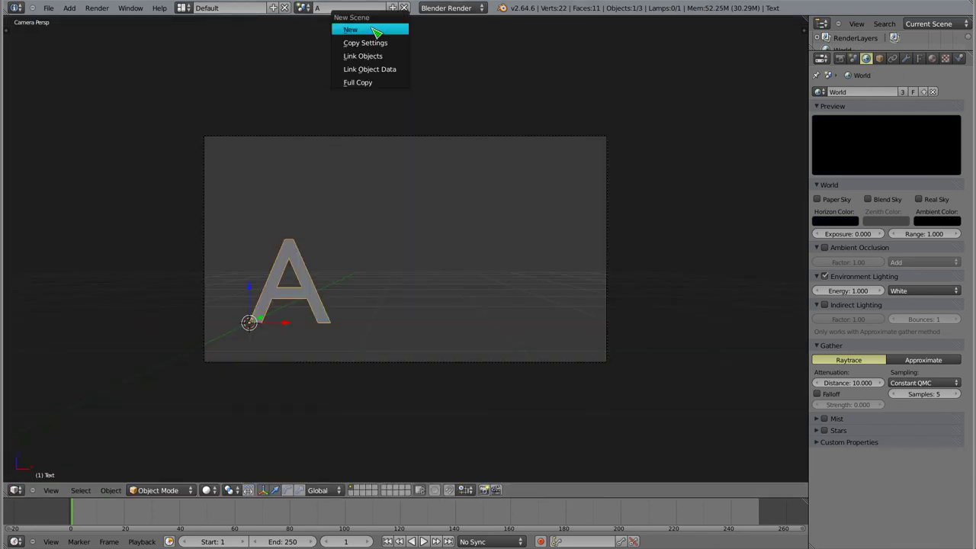
{"action": "left_click", "coordinate": [372, 30]}
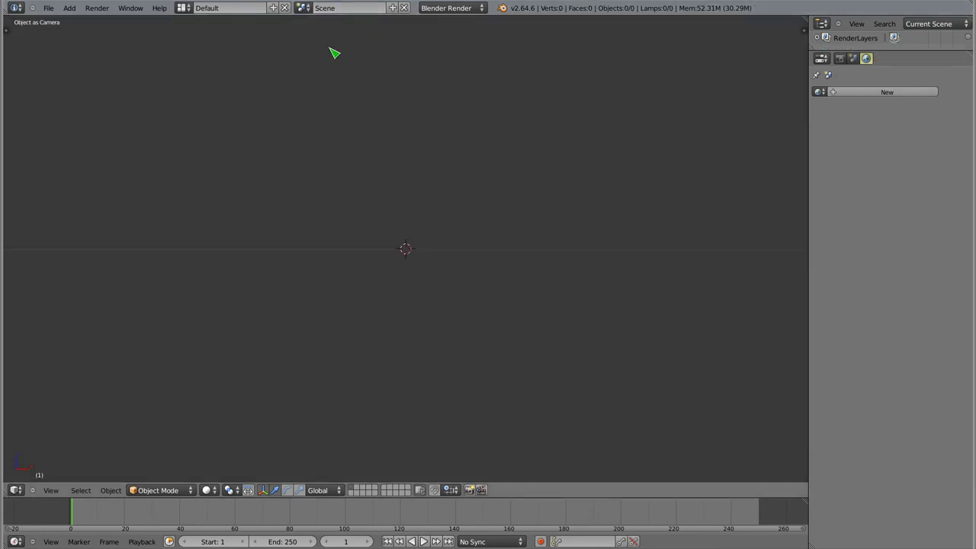
Switch to the Video Editing layout and make the empty scene 'Scene' active
{"action": "left_click", "coordinate": [185, 8]}
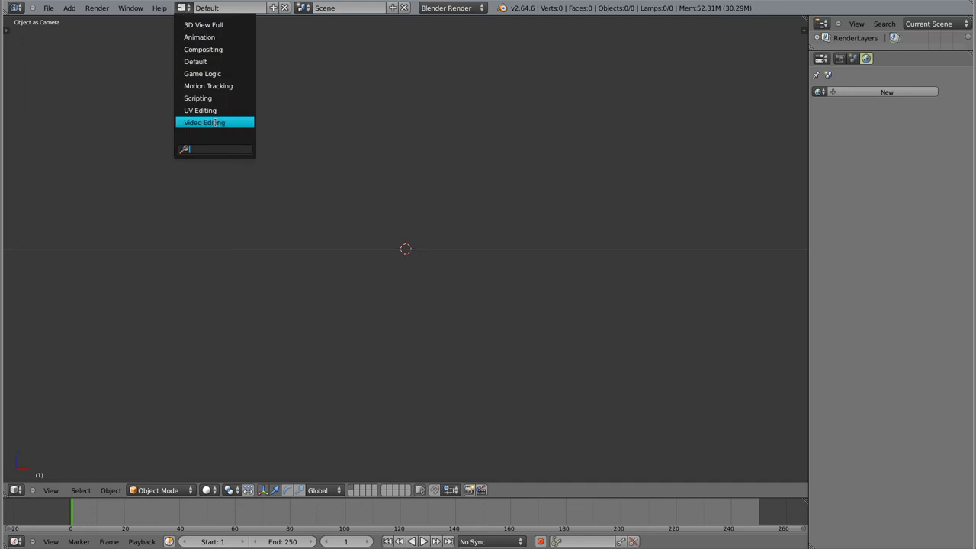
{"action": "left_click", "coordinate": [242, 122]}
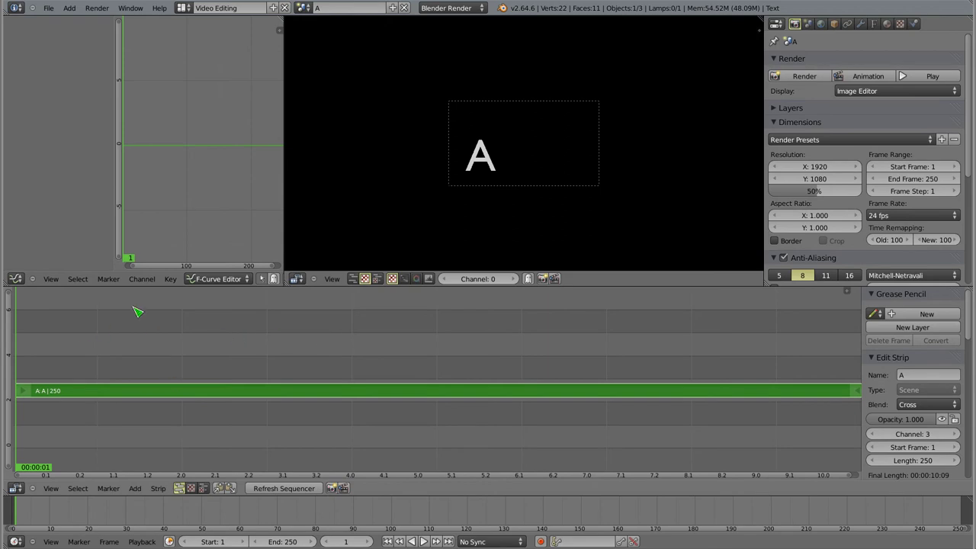
{"action": "left_click", "coordinate": [306, 8]}
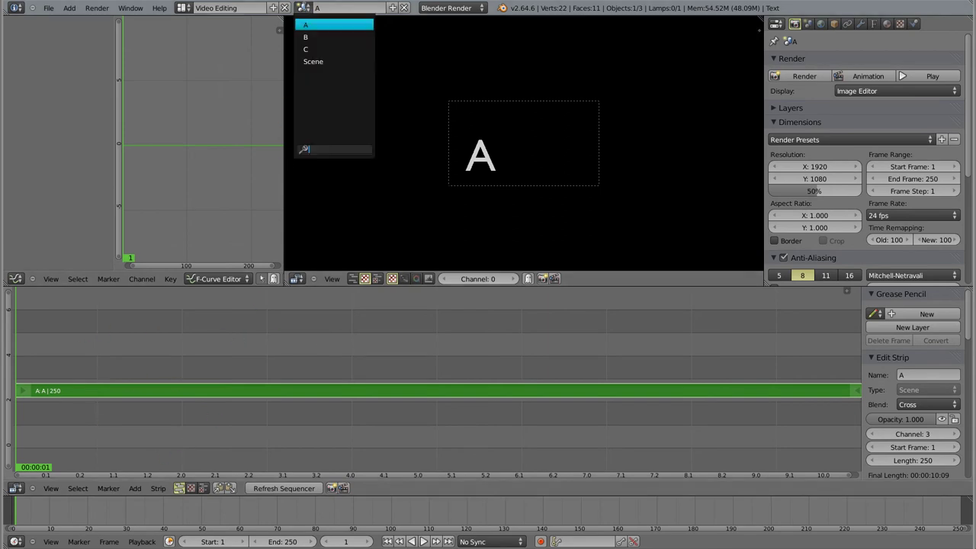
{"action": "left_click", "coordinate": [312, 61]}
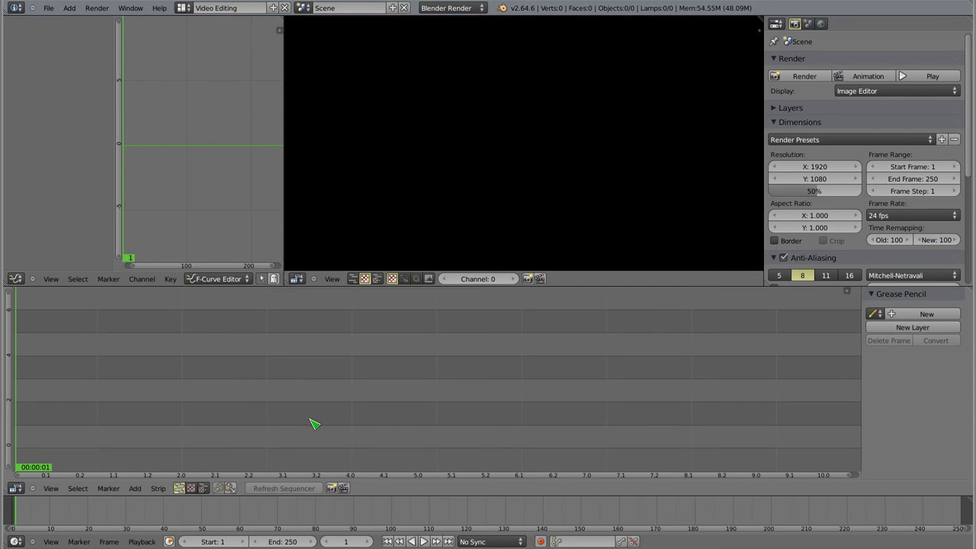
Delete the stray A strip from scene A's sequencer
{"action": "left_click", "coordinate": [305, 7]}
{"action": "left_click", "coordinate": [304, 24]}
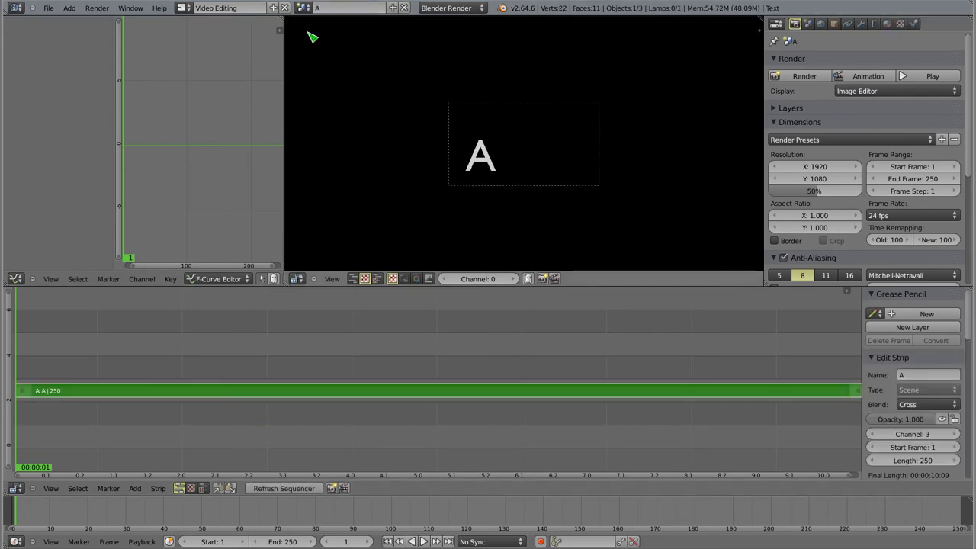
{"action": "key", "text": "x"}
{"action": "left_click", "coordinate": [158, 396]}
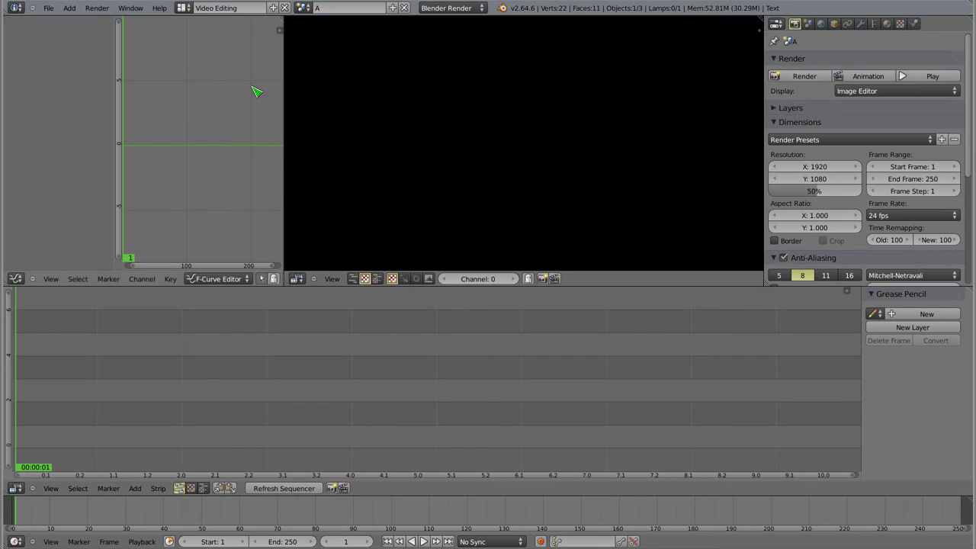
Inspect scenes B, C, A and B in turn via the scene selector
{"action": "left_click", "coordinate": [305, 8]}
{"action": "left_click", "coordinate": [310, 35]}
{"action": "left_click", "coordinate": [304, 8]}
{"action": "left_click", "coordinate": [312, 50]}
{"action": "left_click", "coordinate": [305, 7]}
{"action": "left_click", "coordinate": [305, 24]}
{"action": "left_click", "coordinate": [305, 8]}
{"action": "left_click", "coordinate": [304, 35]}
Return to the master Scene and add scene A as a strip
{"action": "left_click", "coordinate": [304, 8]}
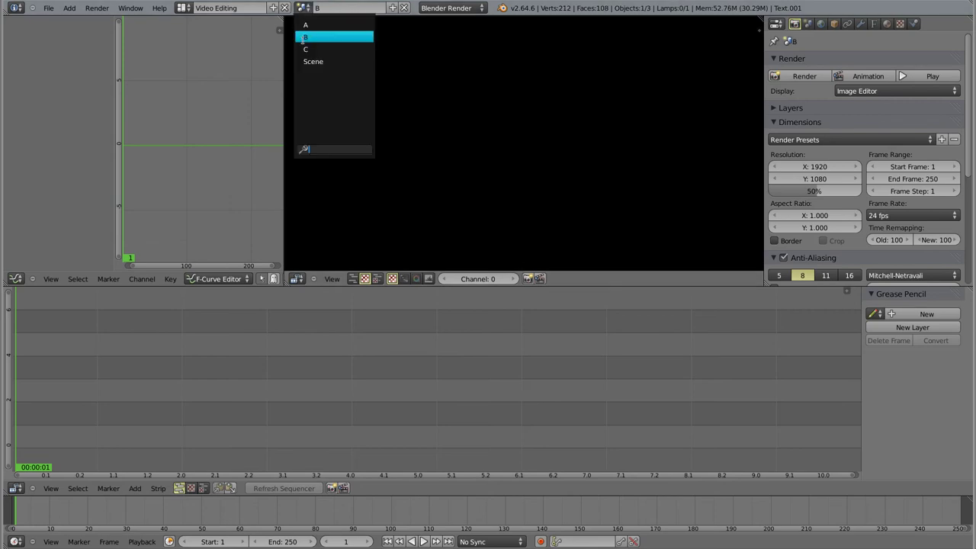
{"action": "left_click", "coordinate": [313, 61]}
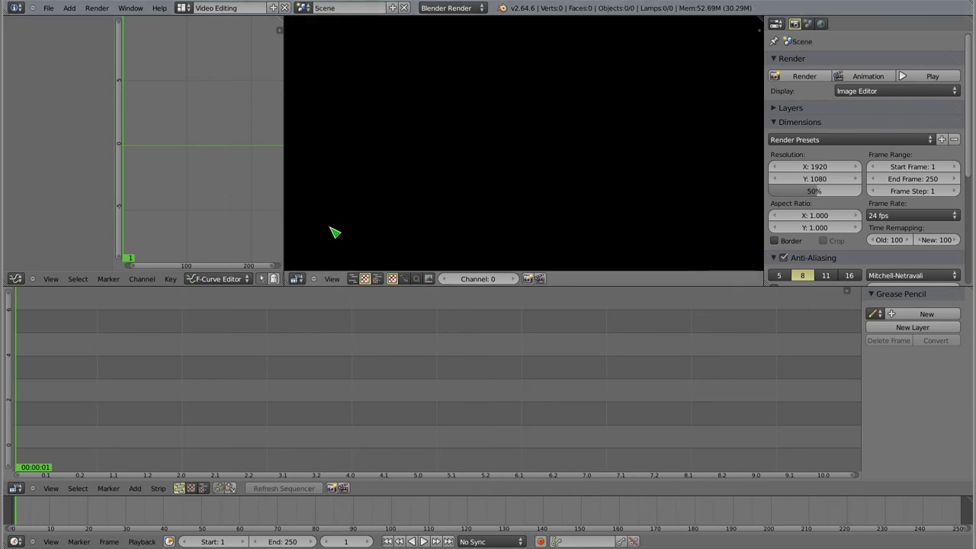
{"action": "key", "text": "shift+a"}
{"action": "left_click", "coordinate": [89, 372]}
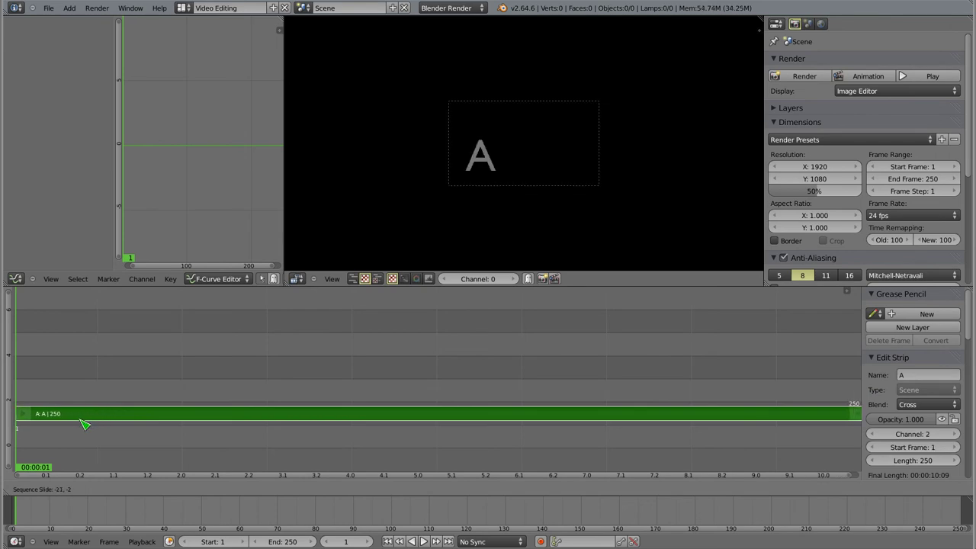
Drop scene strip A at frame 1 on channel 2, previewing the letter A
{"action": "left_click", "coordinate": [84, 424]}
{"action": "scroll", "coordinate": [534, 183], "scroll_direction": "up", "scroll_amount": 1}
{"action": "scroll", "coordinate": [516, 145], "scroll_direction": "up", "scroll_amount": 2}
{"action": "scroll", "coordinate": [516, 145], "scroll_direction": "up", "scroll_amount": 1}
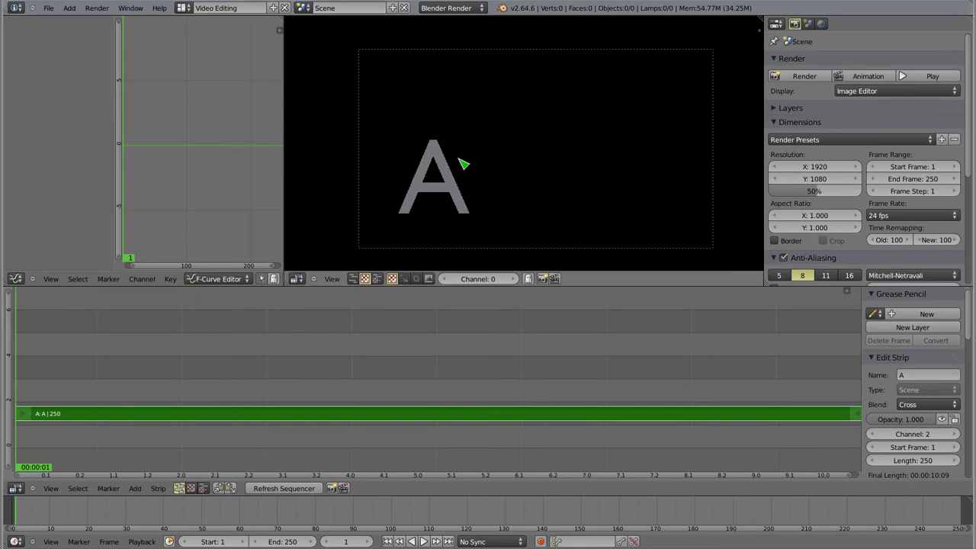
Add scene strip B at frame 1 on channel 3 and lower its opacity
{"action": "key", "text": "shift+a"}
{"action": "mouse_move", "coordinate": [34, 390]}
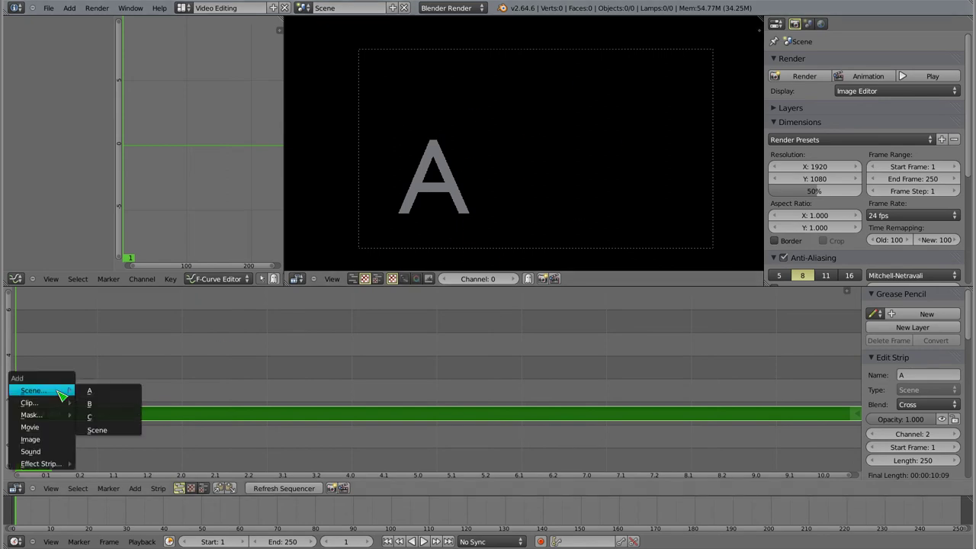
{"action": "left_click", "coordinate": [134, 397]}
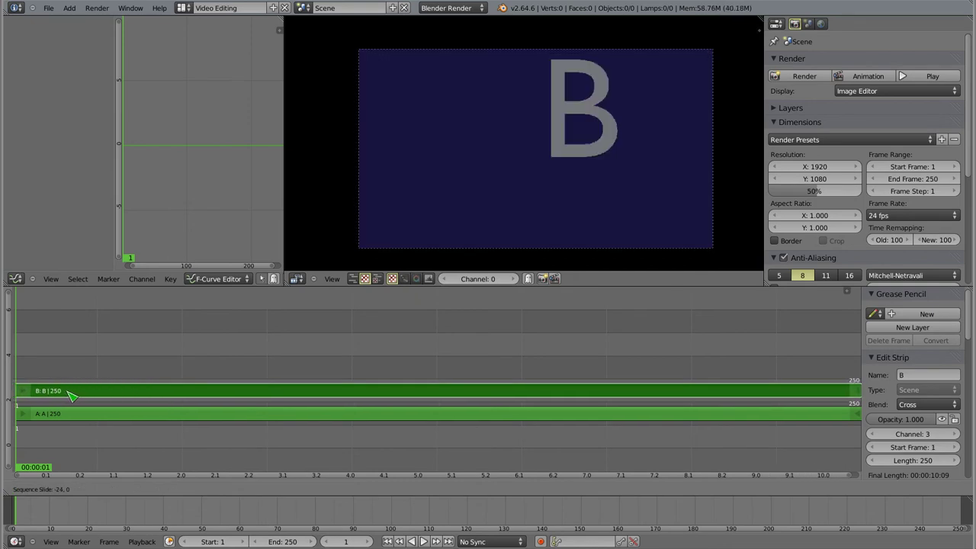
{"action": "left_click", "coordinate": [70, 392]}
{"action": "left_click_drag", "start_coordinate": [922, 425], "coordinate": [898, 426]}
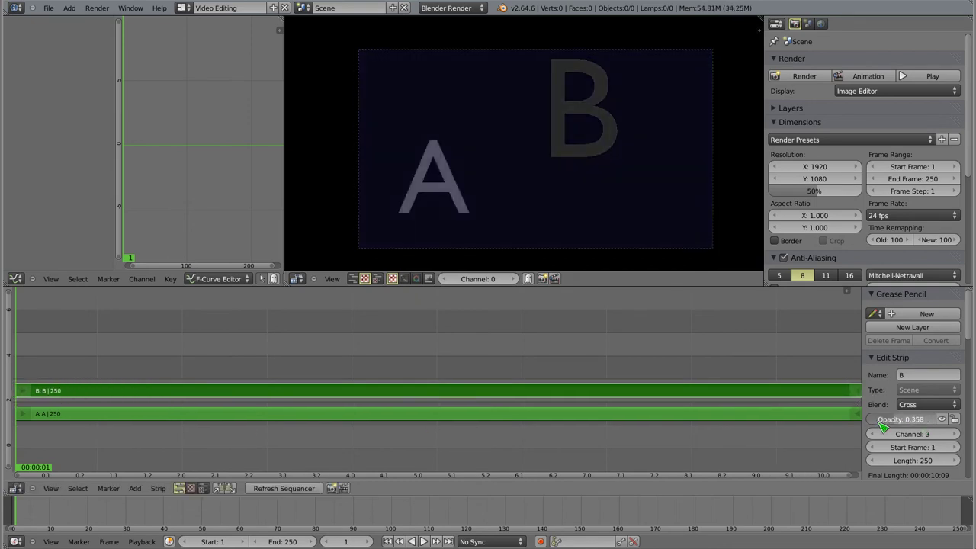
Add scene strip C at frame 1 on channel 4
{"action": "key", "text": "shift+a"}
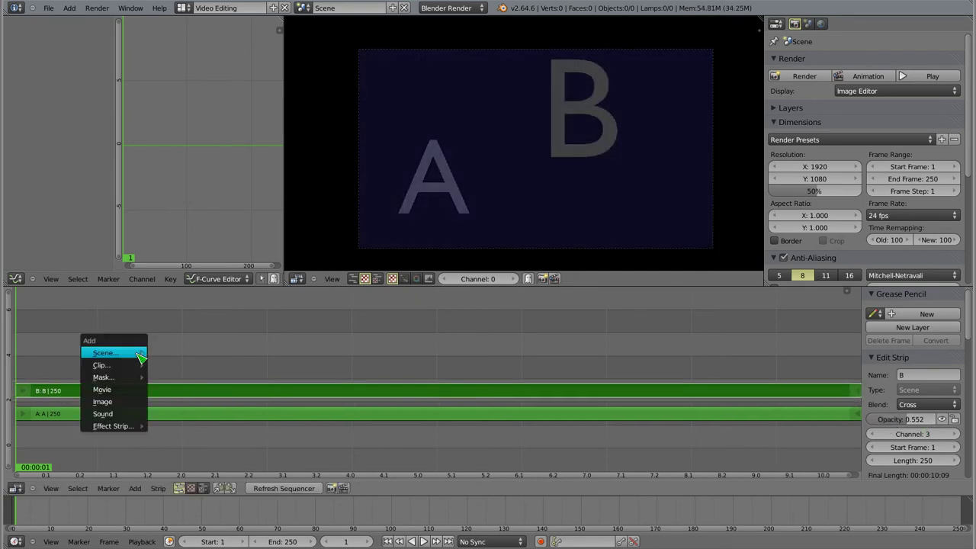
{"action": "left_click", "coordinate": [166, 381]}
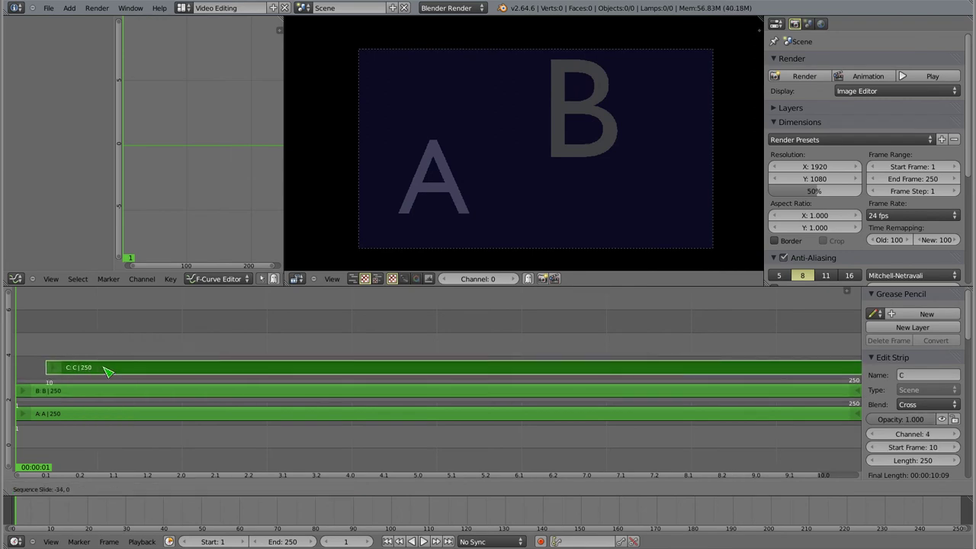
{"action": "left_click", "coordinate": [82, 371]}
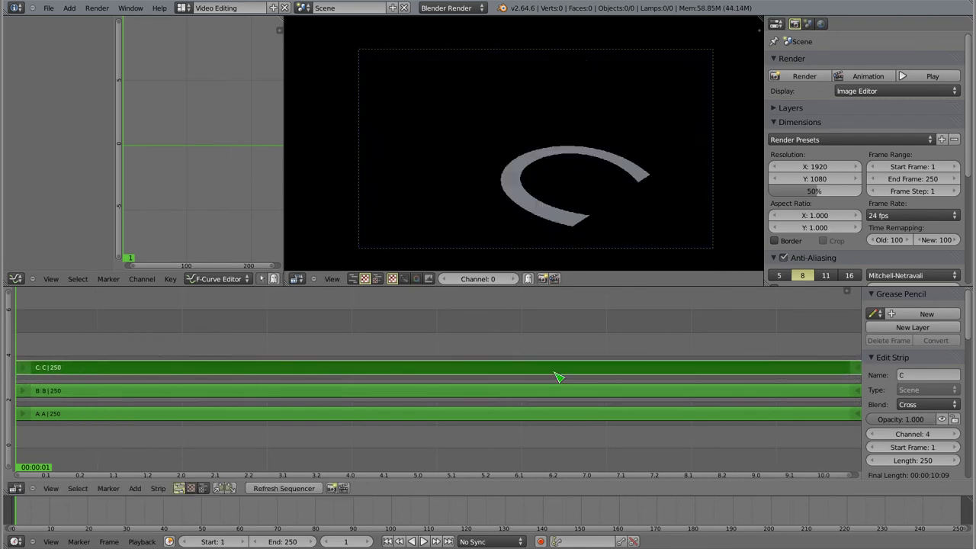
Lower strip C's opacity to 0.351 and scrub to see A, B and C blended
{"action": "mouse_move", "coordinate": [915, 420]}
{"action": "left_mouse_down"}
{"action": "mouse_move", "coordinate": [855, 427]}
{"action": "mouse_move", "coordinate": [884, 425]}
{"action": "left_mouse_up"}
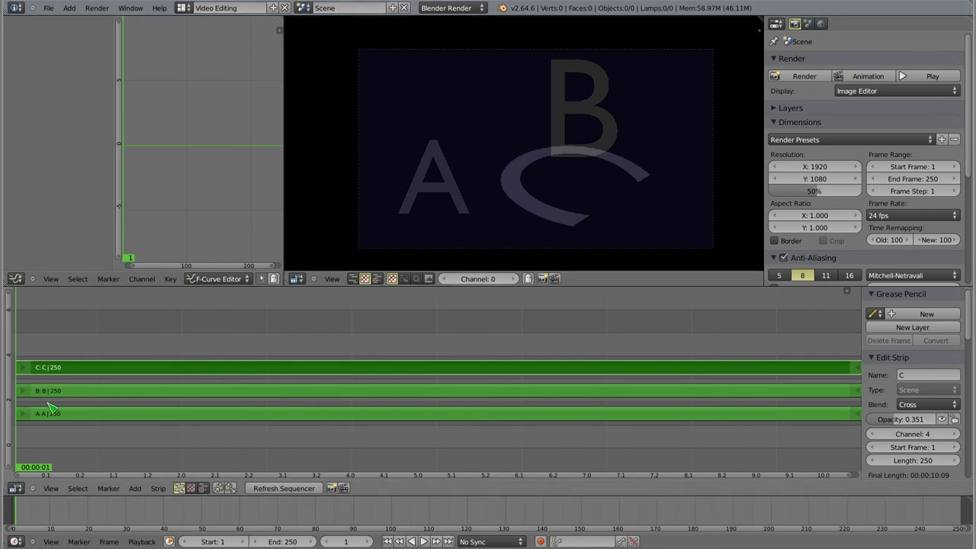
{"action": "mouse_move", "coordinate": [62, 349]}
{"action": "left_mouse_down"}
{"action": "mouse_move", "coordinate": [127, 349]}
{"action": "mouse_move", "coordinate": [33, 348]}
{"action": "left_mouse_up"}
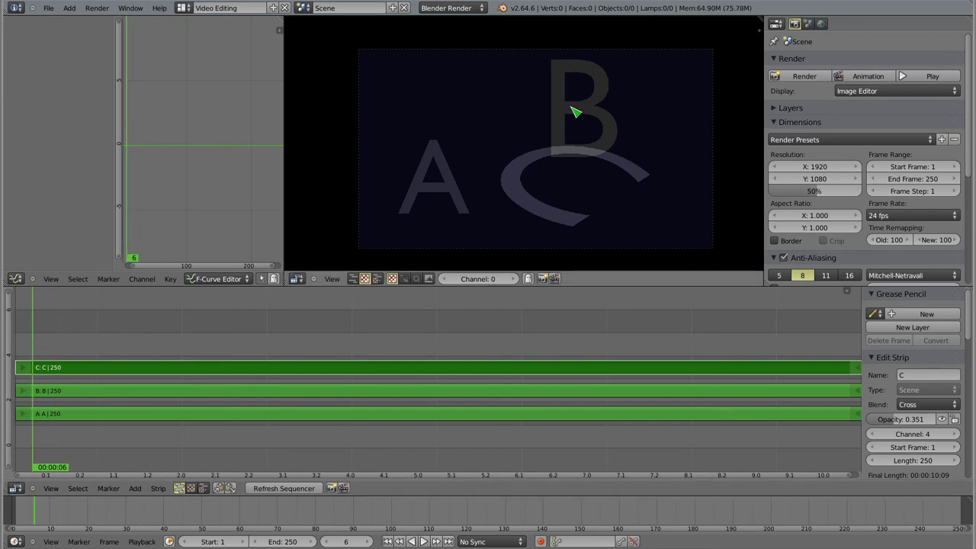
{"action": "middle_click_drag", "start_coordinate": [534, 157], "coordinate": [537, 146], "text": "ctrl"}
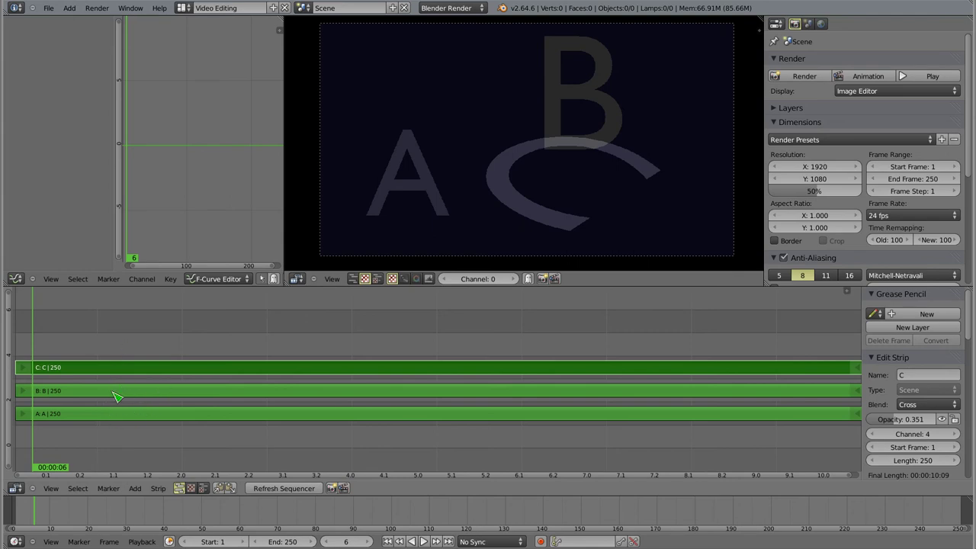
Select strip B at frame 26, then switch to scene B
{"action": "left_click", "coordinate": [101, 393]}
{"action": "right_click", "coordinate": [102, 392]}
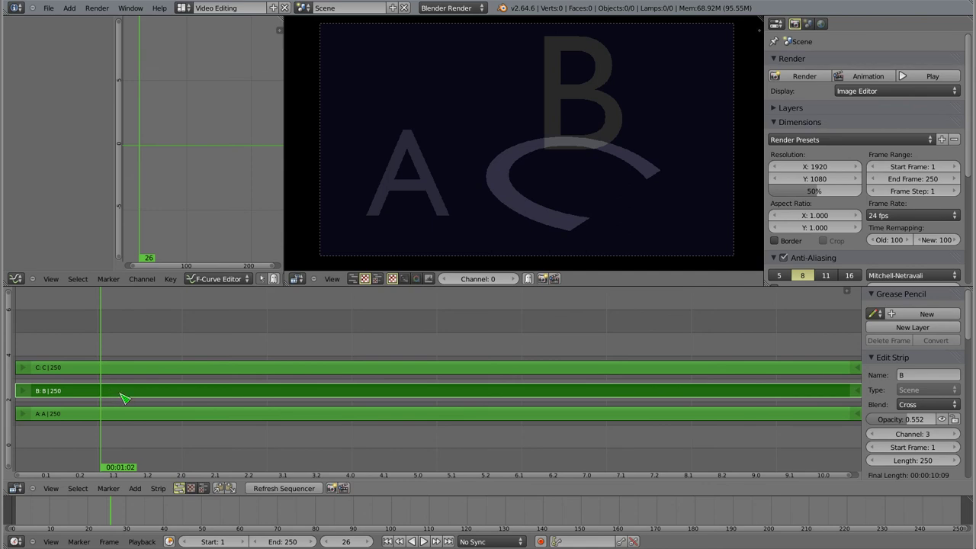
{"action": "left_click", "coordinate": [306, 9]}
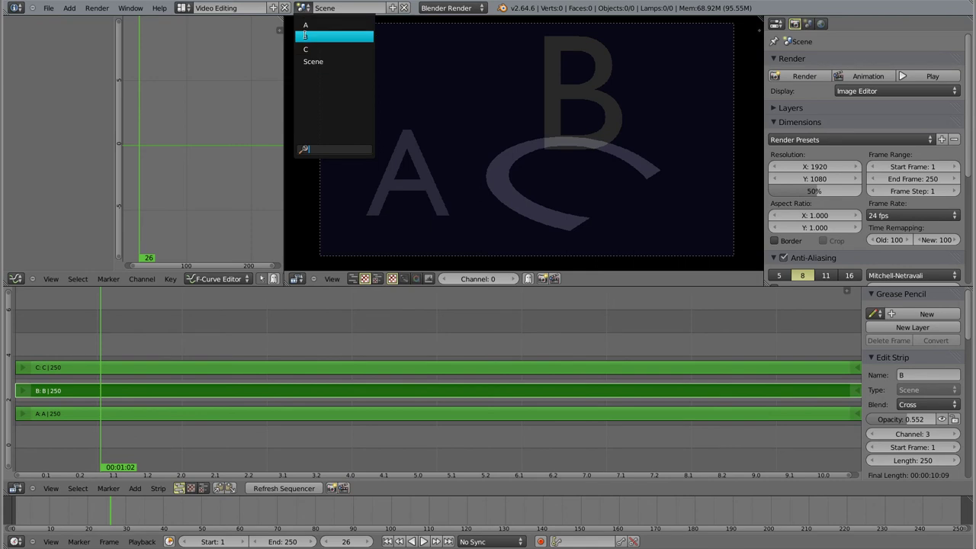
{"action": "left_click", "coordinate": [311, 38]}
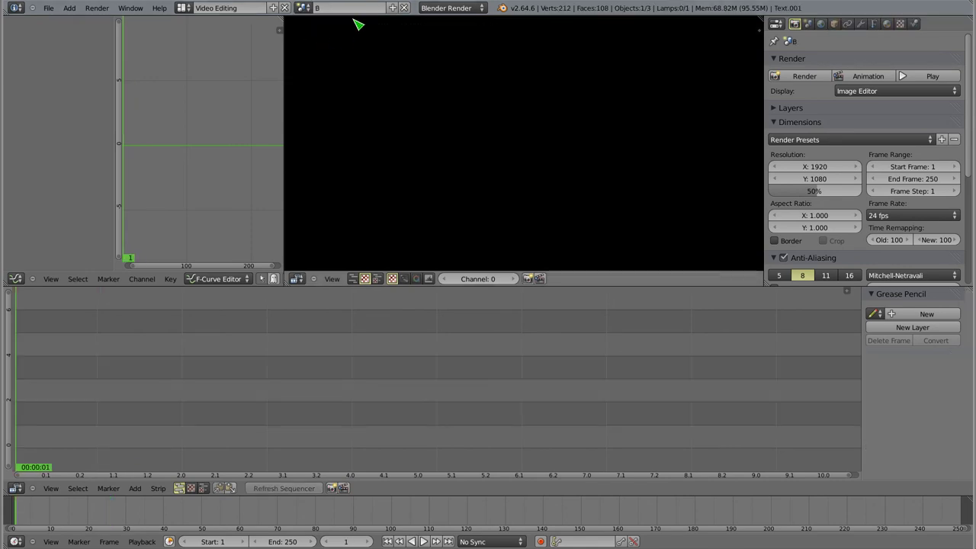
Add scene strip B at frame 1 on channel 1
{"action": "key", "text": "shift+a"}
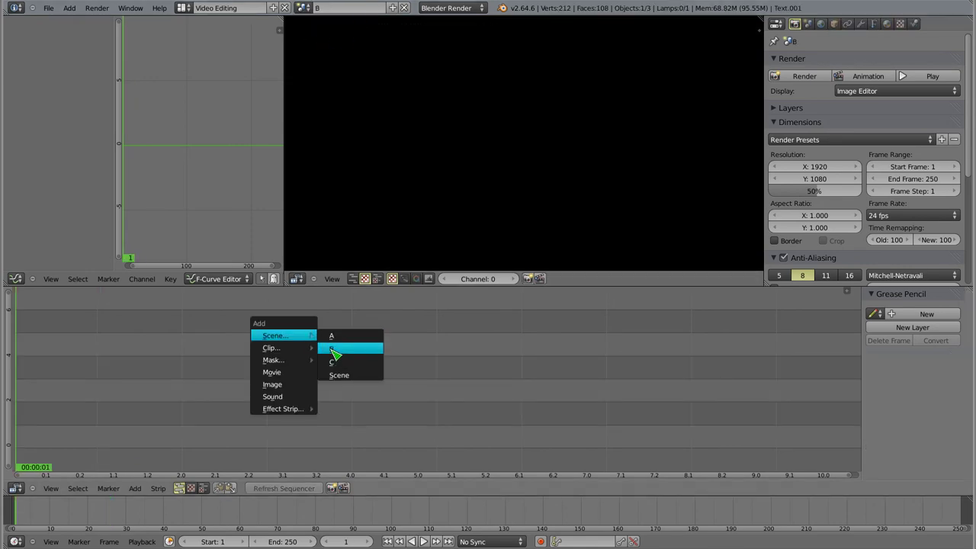
{"action": "left_click", "coordinate": [332, 350]}
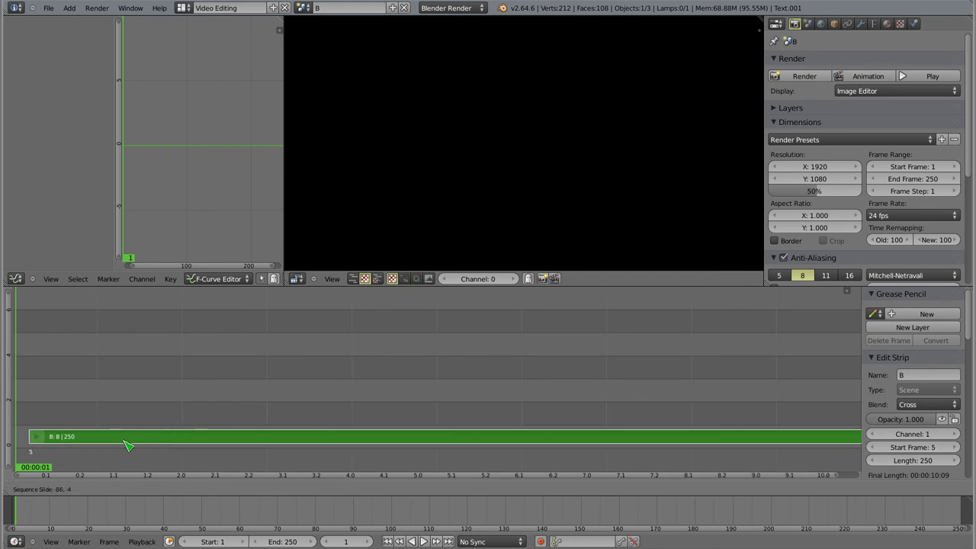
{"action": "left_click", "coordinate": [113, 445]}
Add a scene A strip on channel 3, then delete it
{"action": "key", "text": "shift+a"}
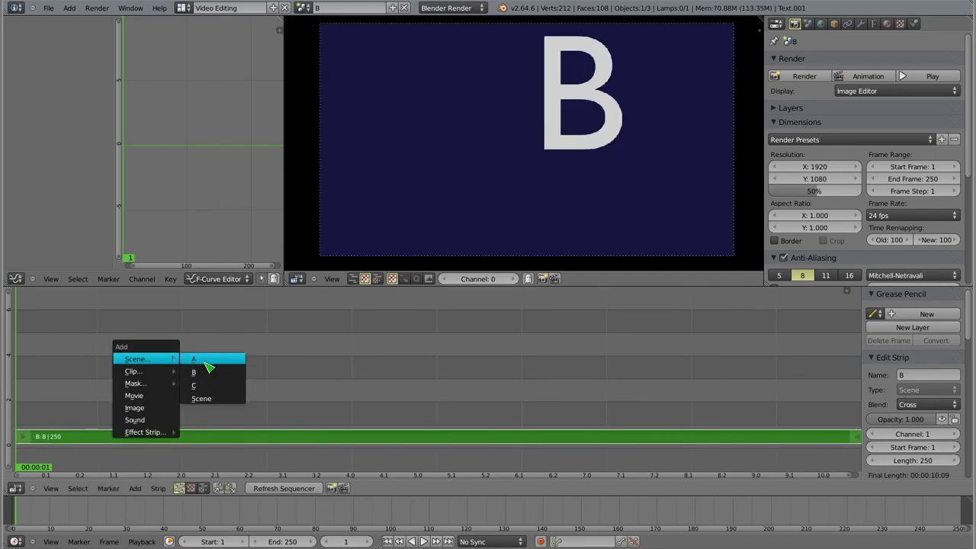
{"action": "left_click", "coordinate": [205, 362]}
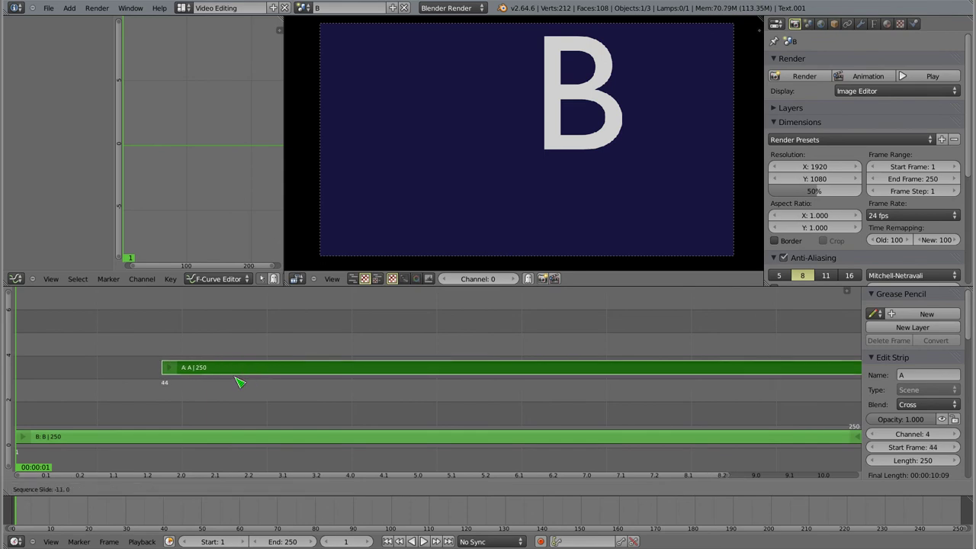
{"action": "left_click", "coordinate": [175, 396]}
{"action": "key", "text": "x"}
{"action": "left_click", "coordinate": [175, 395]}
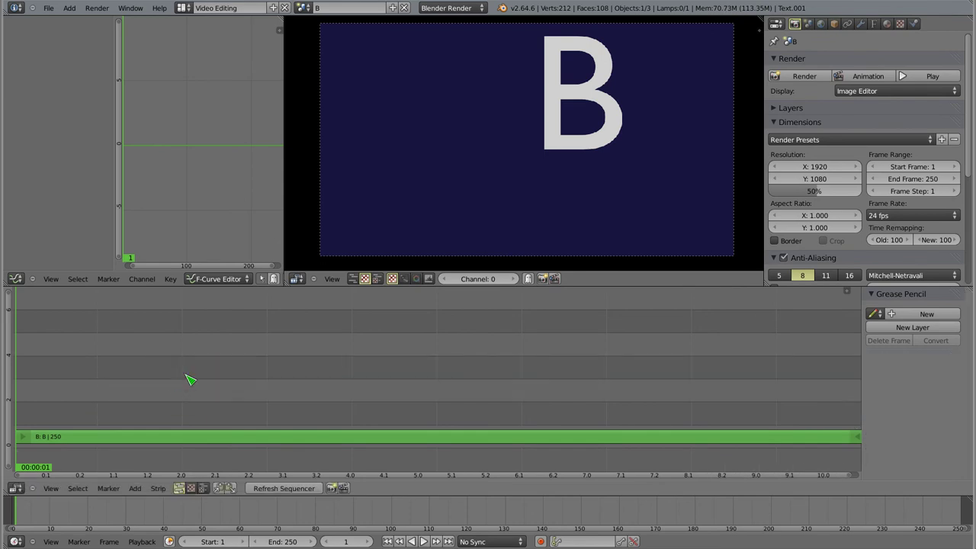
Add scene strip C on channel 2 above B
{"action": "key", "text": "shift+a"}
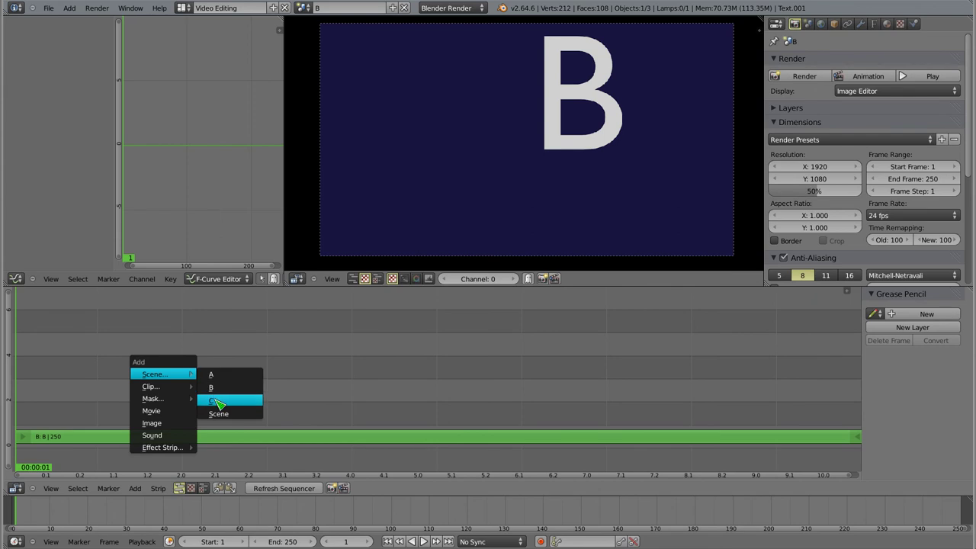
{"action": "mouse_move", "coordinate": [155, 374]}
{"action": "left_click", "coordinate": [222, 399]}
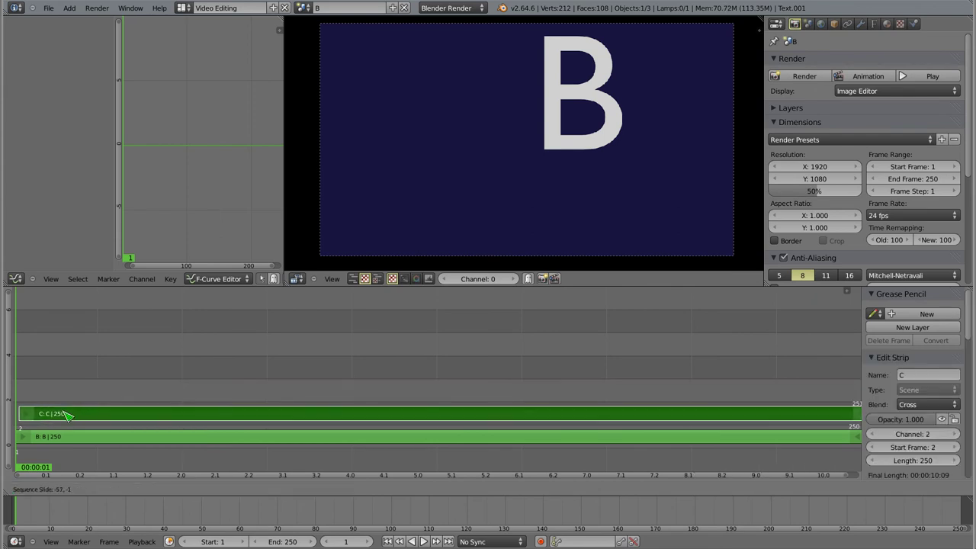
{"action": "left_click", "coordinate": [66, 416]}
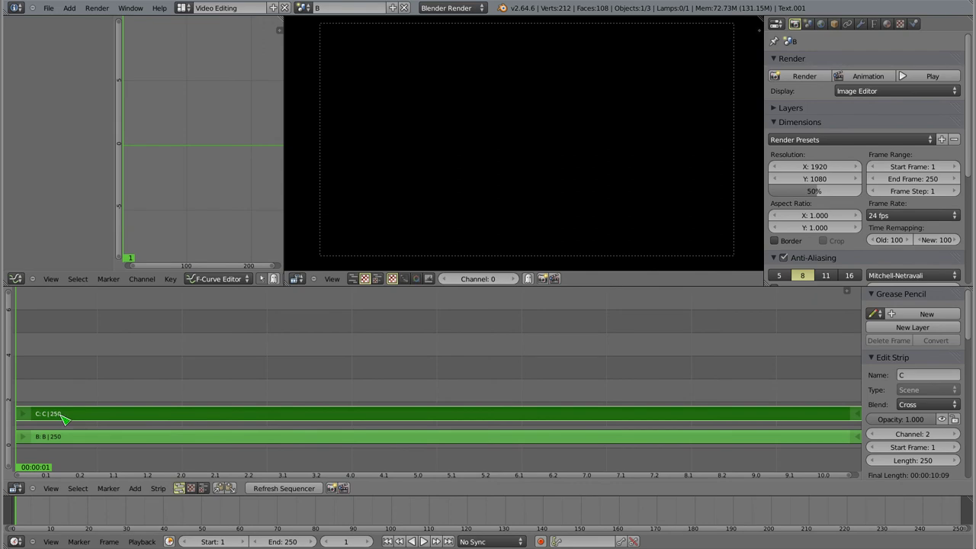
At frame 22, set strip C's opacity to 0.694 and render scene B's frame
{"action": "left_click_drag", "start_coordinate": [82, 393], "coordinate": [89, 413]}
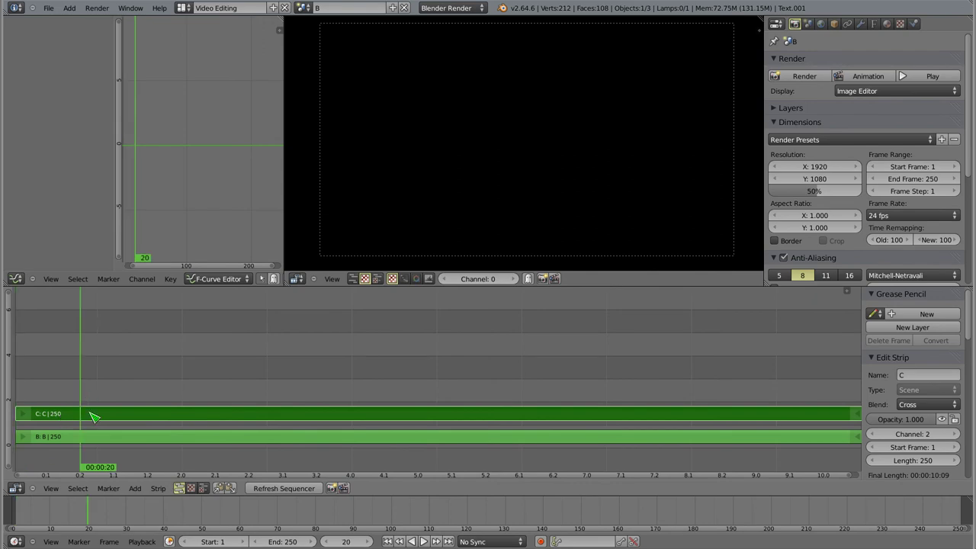
{"action": "left_click_drag", "start_coordinate": [904, 419], "coordinate": [896, 427]}
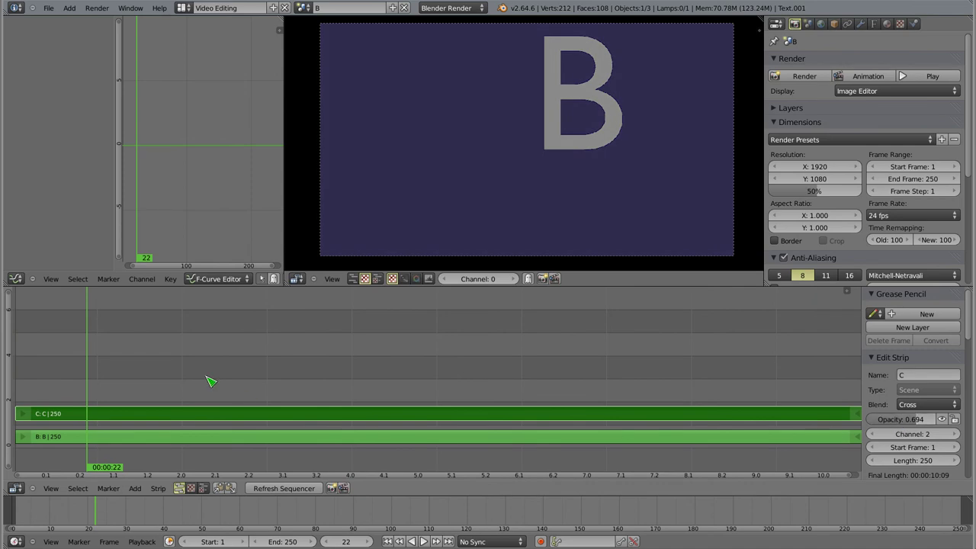
{"action": "key", "text": "F12"}
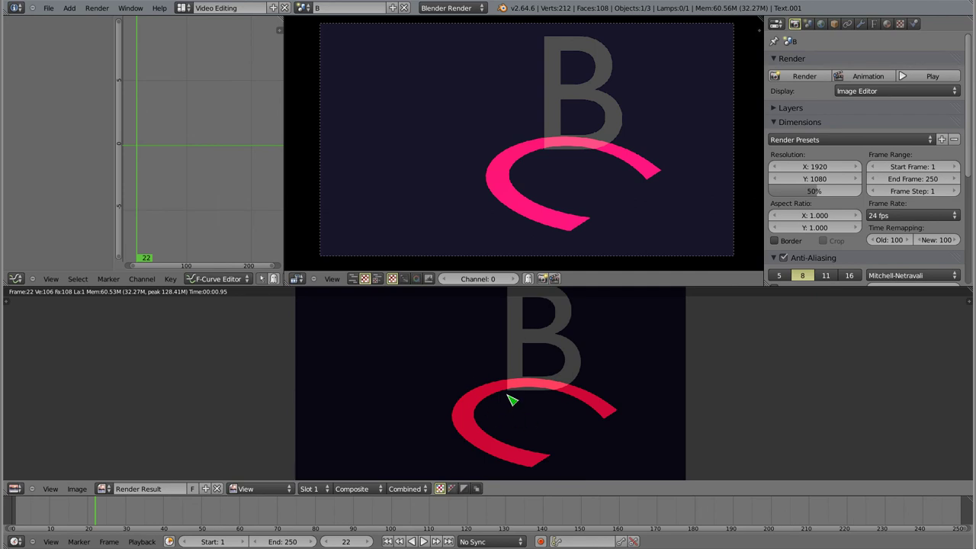
{"action": "key", "text": "Escape"}
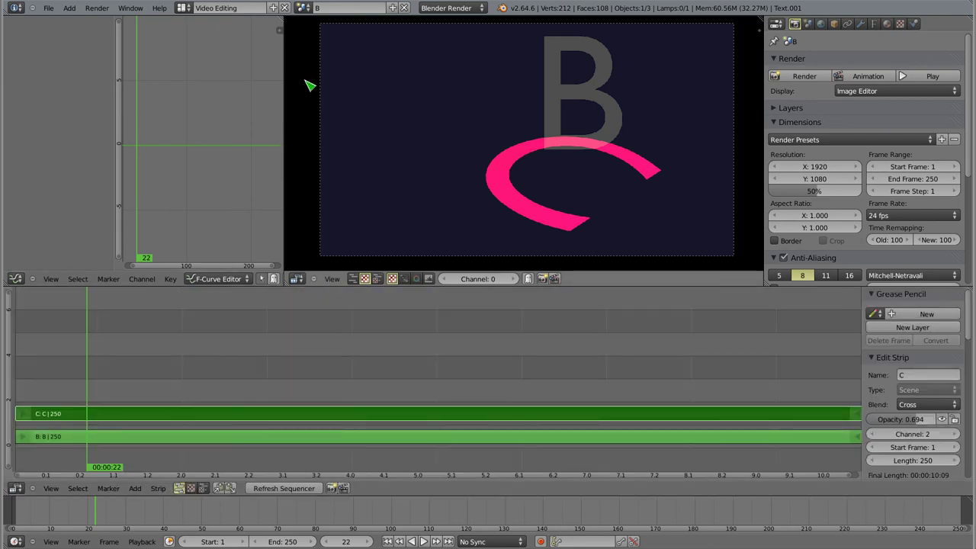
Switch to the master Scene and render its composite of A, B and the red C
{"action": "left_click", "coordinate": [303, 8]}
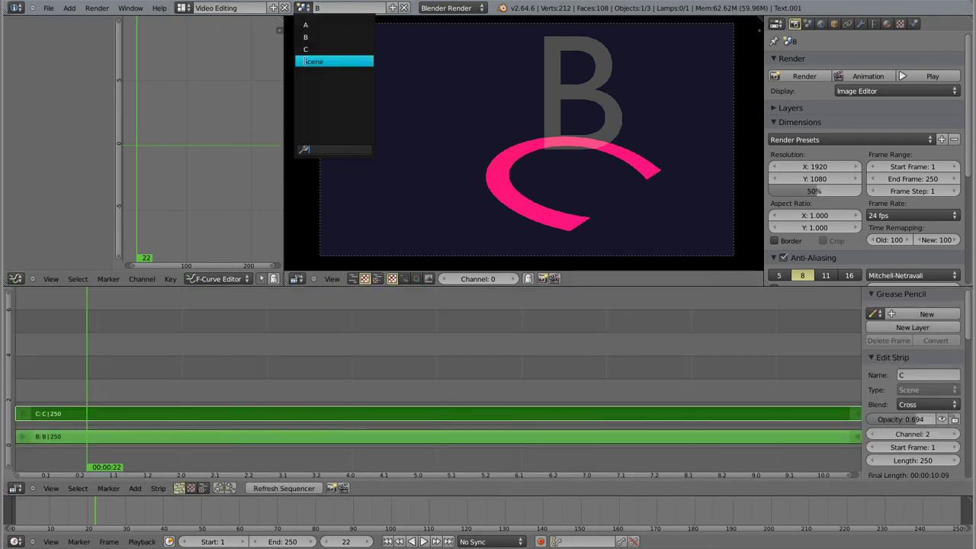
{"action": "left_click", "coordinate": [311, 63]}
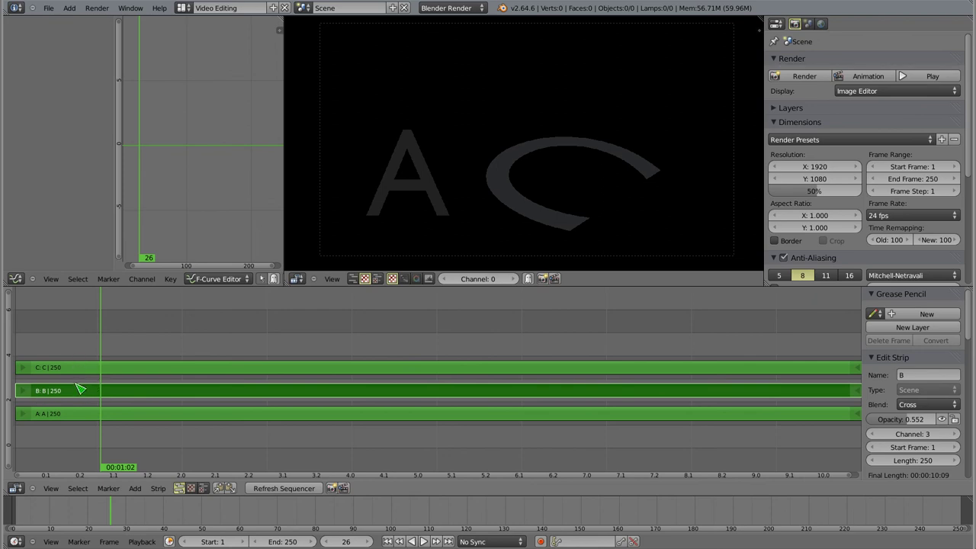
{"action": "key", "text": "F12"}
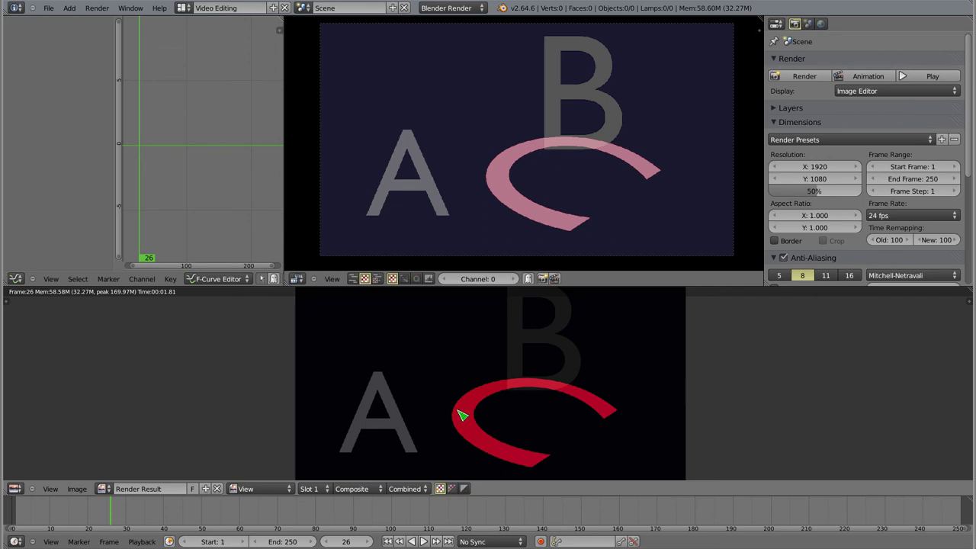
{"action": "key", "text": "Escape"}
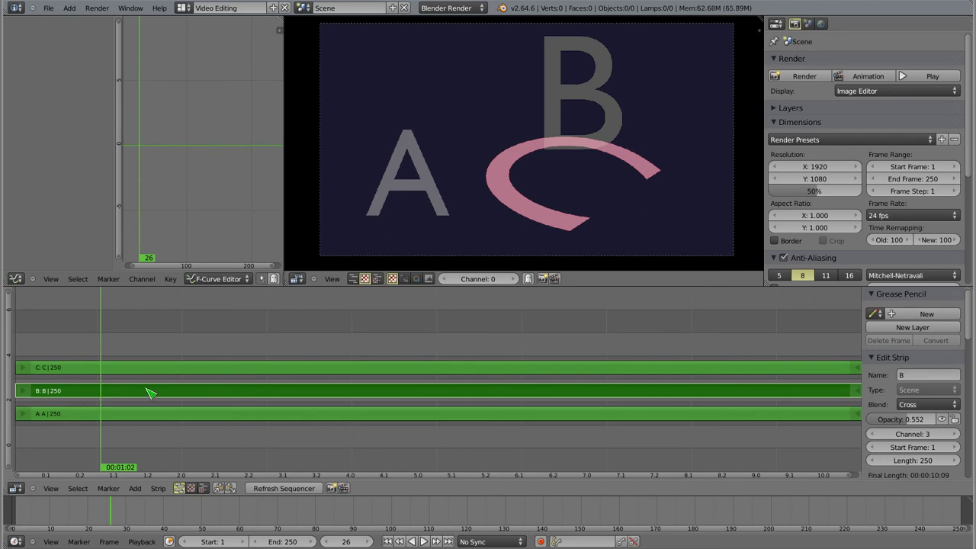
{"action": "left_click", "coordinate": [303, 8]}
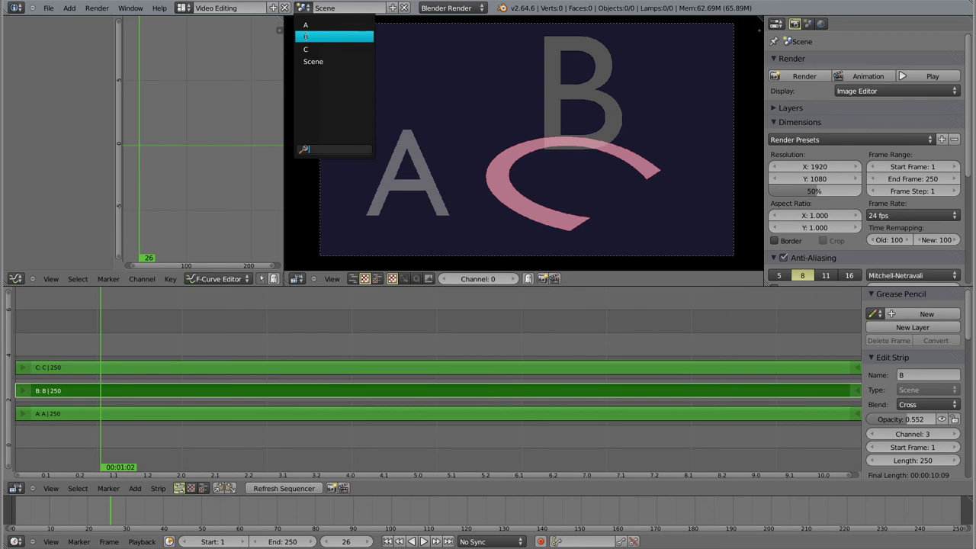
In scene B, enable Image Offset on strip C, push it down, and test-render
{"action": "left_click", "coordinate": [305, 37]}
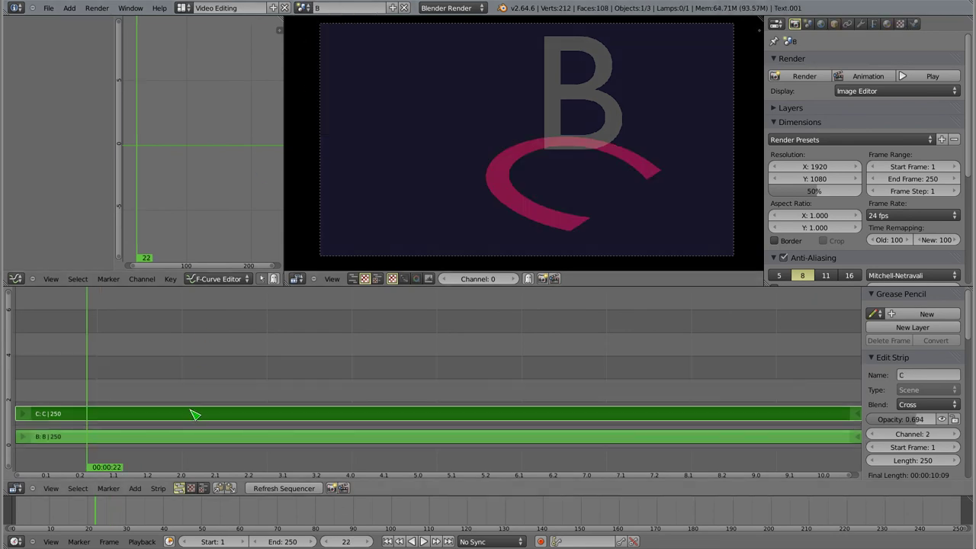
{"action": "scroll", "coordinate": [884, 374], "scroll_direction": "down", "scroll_amount": 2}
{"action": "scroll", "coordinate": [885, 375], "scroll_direction": "down", "scroll_amount": 2}
{"action": "scroll", "coordinate": [885, 377], "scroll_direction": "down", "scroll_amount": 2}
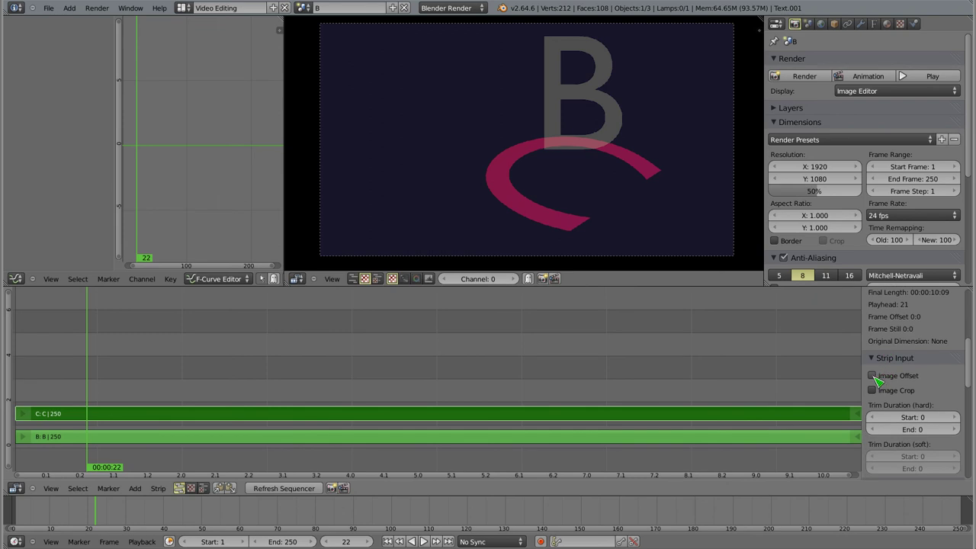
{"action": "left_click", "coordinate": [873, 376]}
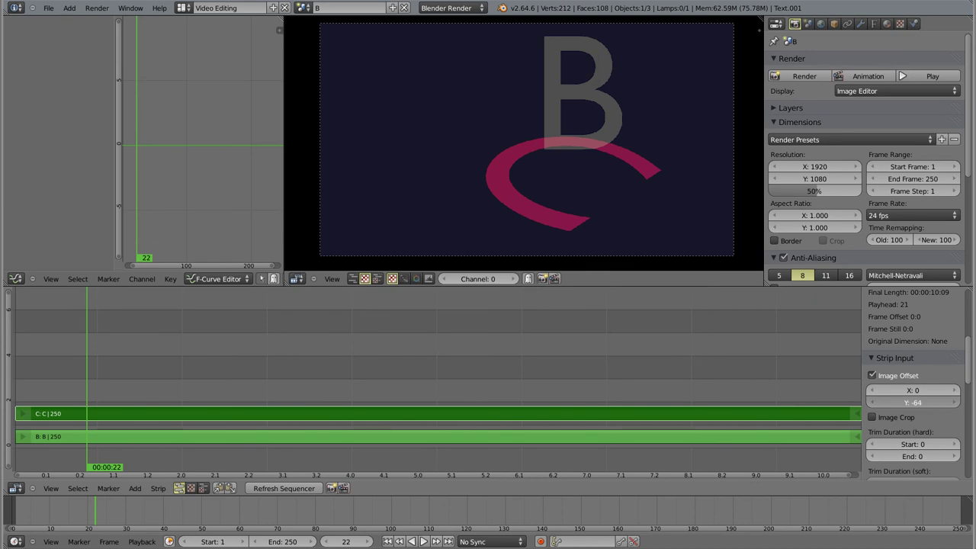
{"action": "left_click_drag", "start_coordinate": [912, 402], "coordinate": [479, 386]}
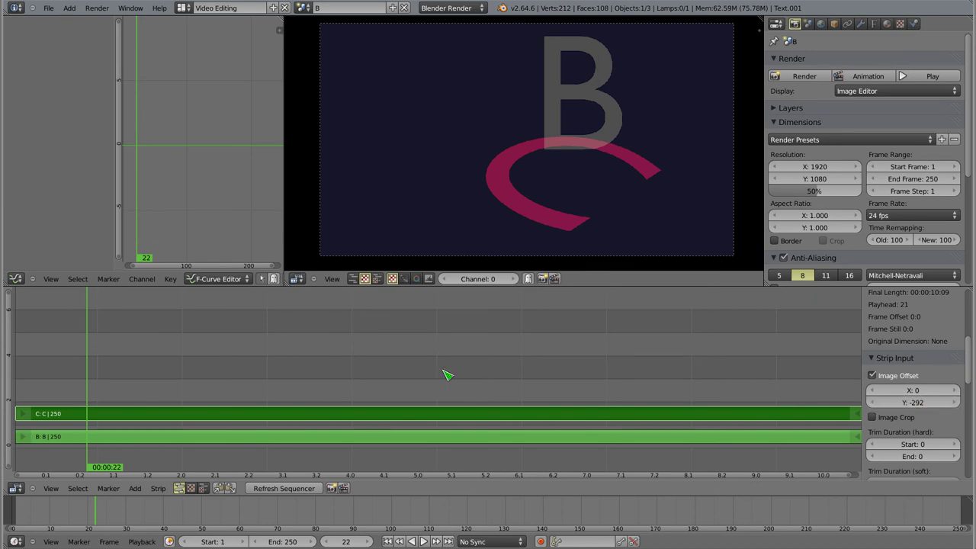
{"action": "key", "text": "F12"}
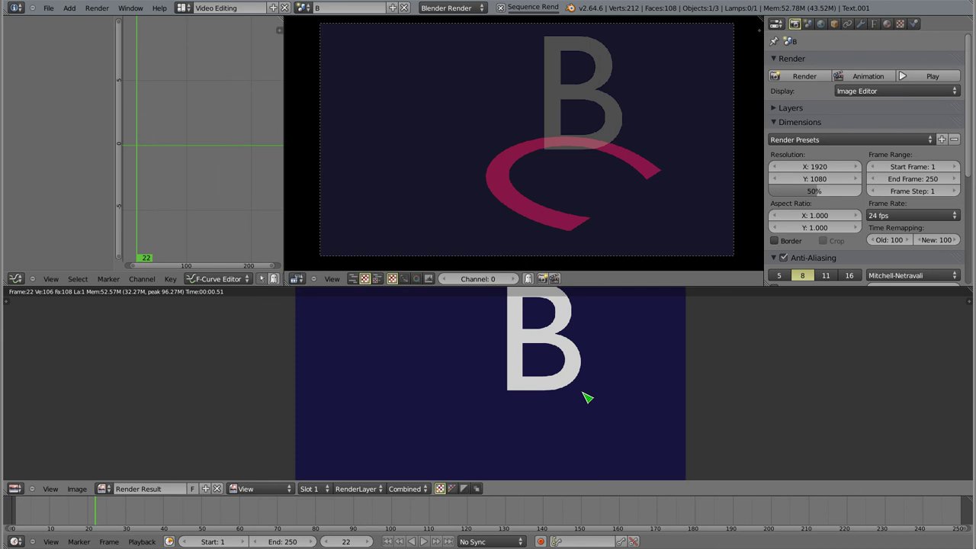
Fine-tune strip C's offset to X -69, Y -28 and render again to check
{"action": "scroll", "coordinate": [507, 379], "scroll_direction": "down", "scroll_amount": 1}
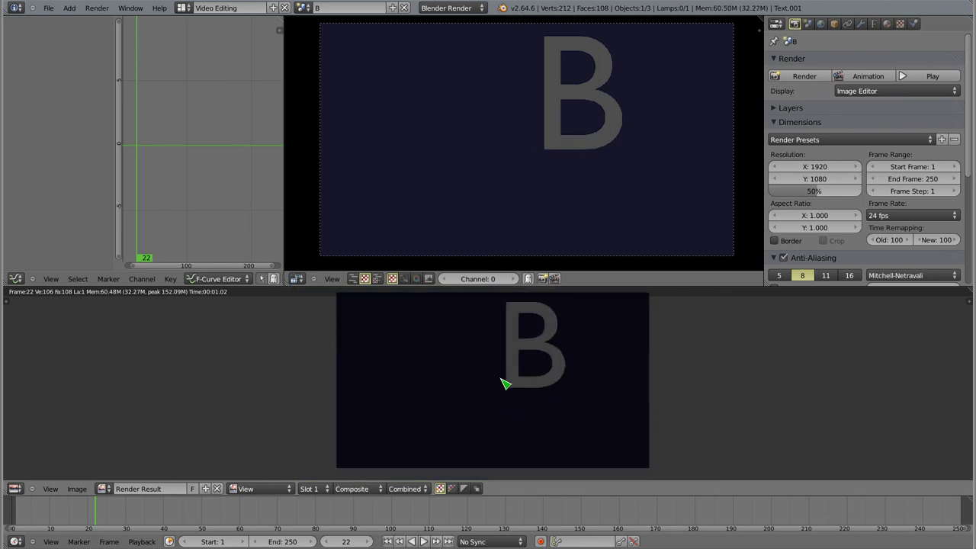
{"action": "key", "text": "Escape"}
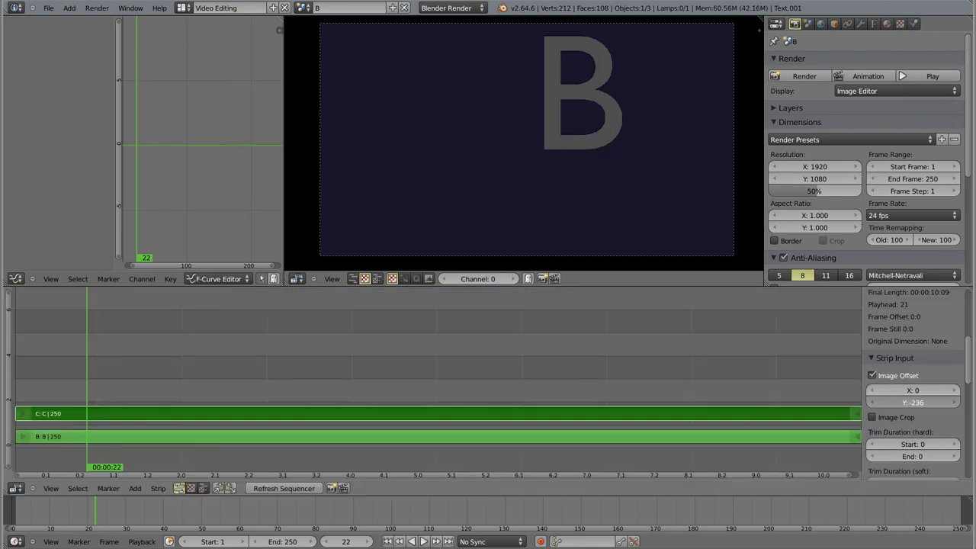
{"action": "mouse_move", "coordinate": [912, 401]}
{"action": "left_mouse_down"}
{"action": "mouse_move", "coordinate": [892, 402]}
{"action": "mouse_move", "coordinate": [909, 390]}
{"action": "left_mouse_up"}
{"action": "key", "text": "F12"}
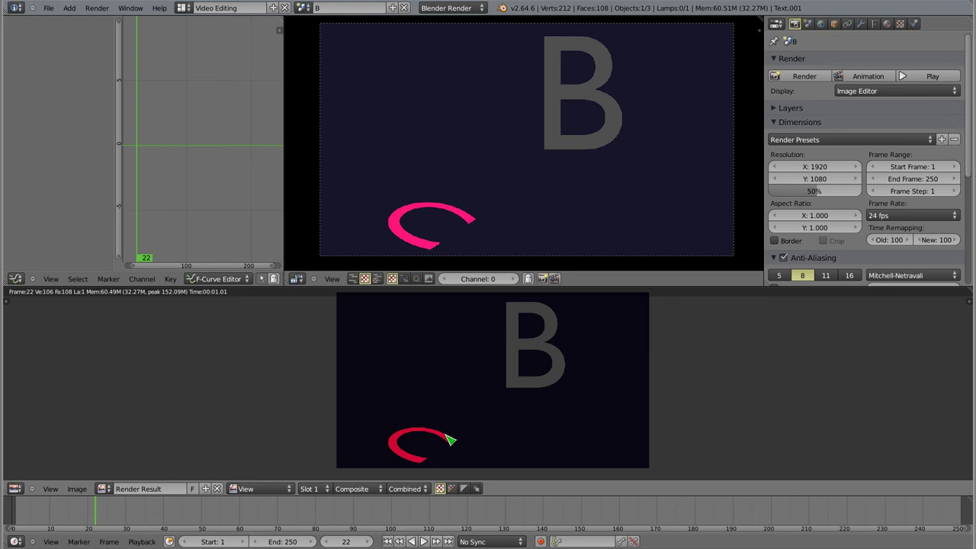
{"action": "key", "text": "Escape"}
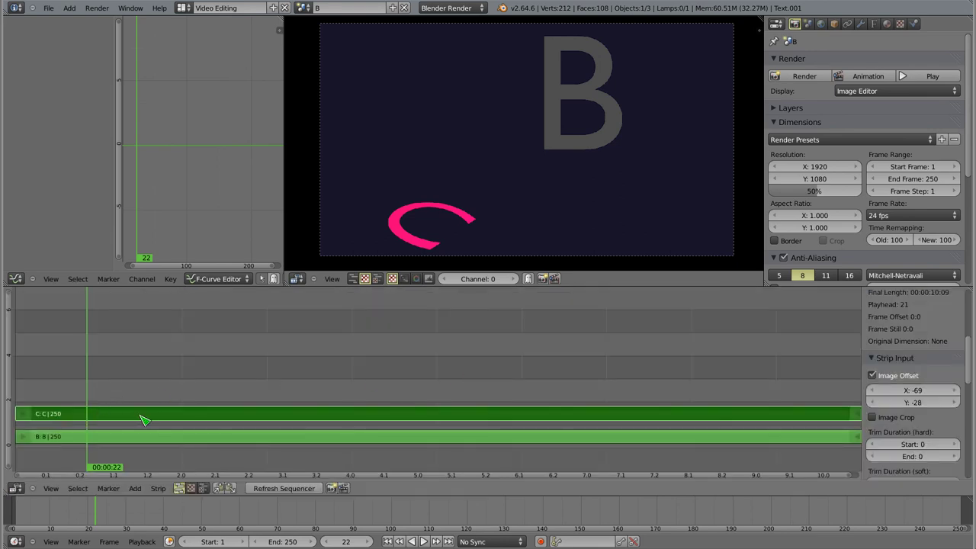
{"action": "left_click", "coordinate": [303, 7]}
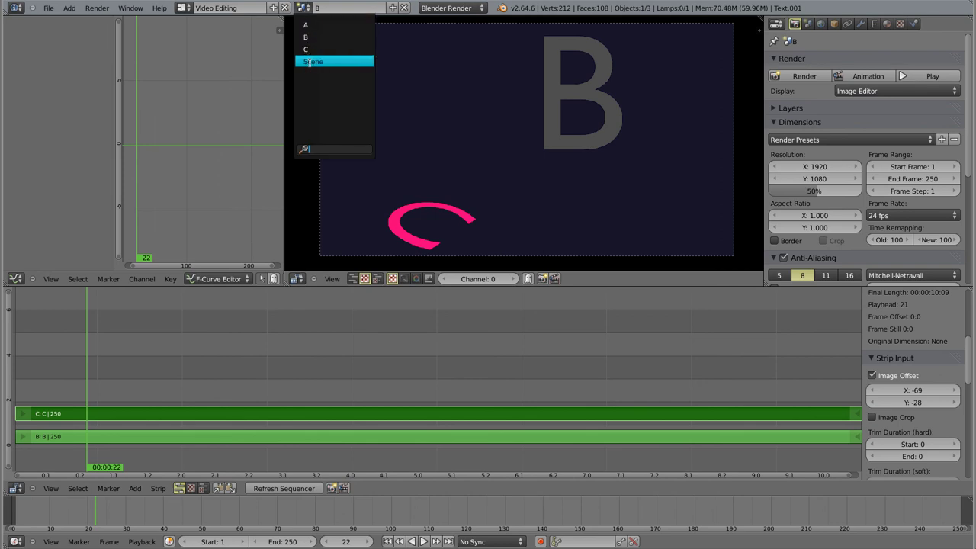
Render the master Scene with F12 and handwrite 'Scene' and a B sketch beside the render
{"action": "left_click", "coordinate": [312, 61]}
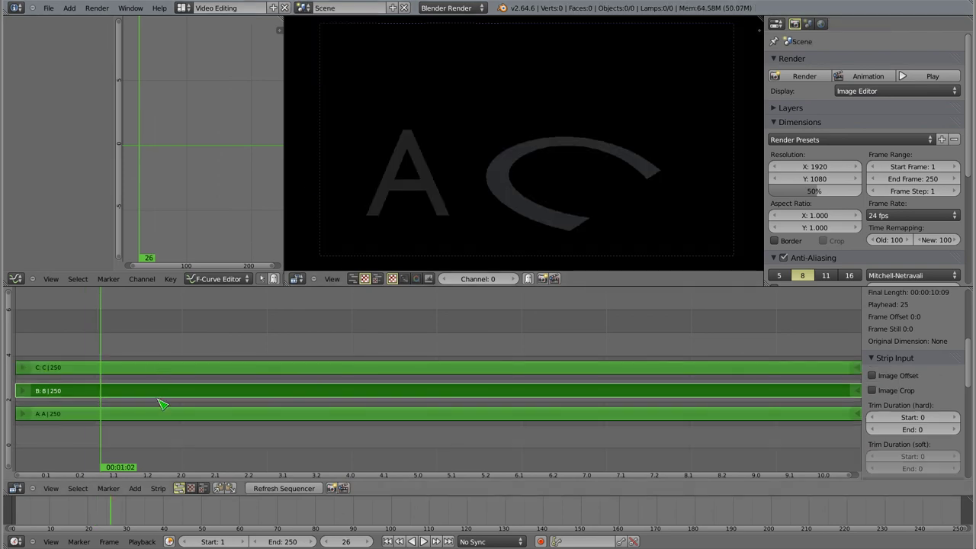
{"action": "key", "text": "F12"}
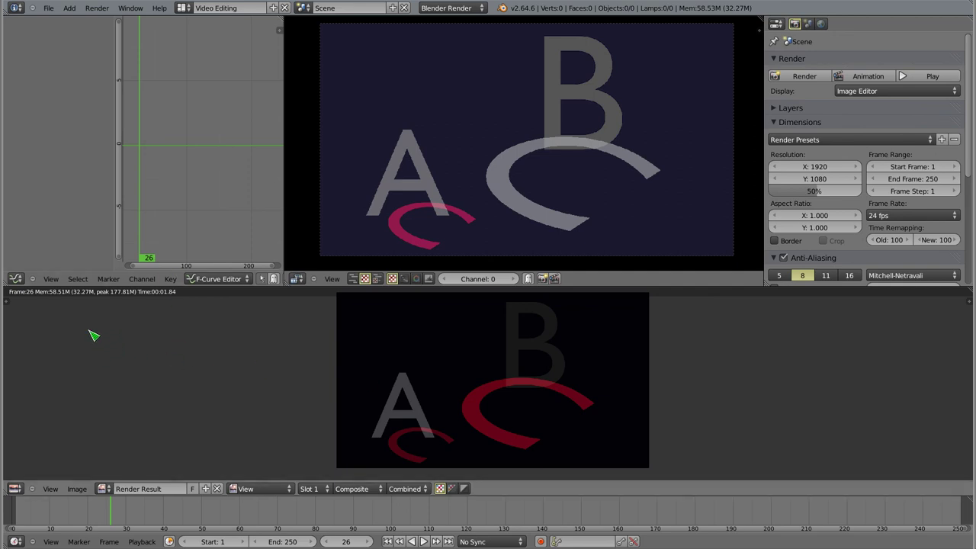
{"action": "mouse_move", "coordinate": [83, 307]}
{"action": "left_mouse_down"}
{"action": "mouse_move", "coordinate": [73, 326]}
{"action": "mouse_move", "coordinate": [199, 323]}
{"action": "left_mouse_up"}
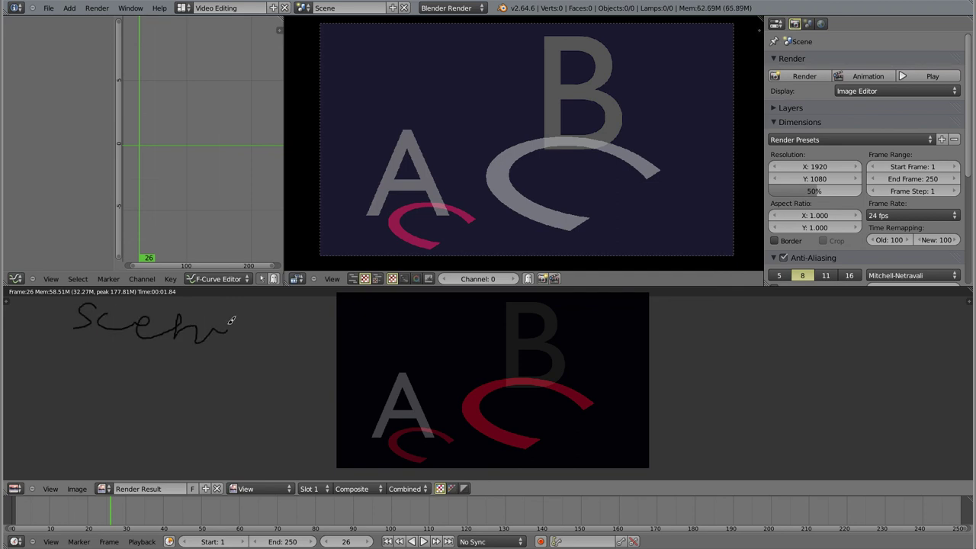
{"action": "left_click_drag", "start_coordinate": [136, 379], "coordinate": [152, 363]}
{"action": "mouse_move", "coordinate": [168, 409]}
{"action": "left_mouse_down"}
{"action": "mouse_move", "coordinate": [143, 417]}
{"action": "mouse_move", "coordinate": [218, 399]}
{"action": "mouse_move", "coordinate": [239, 415]}
{"action": "left_mouse_up"}
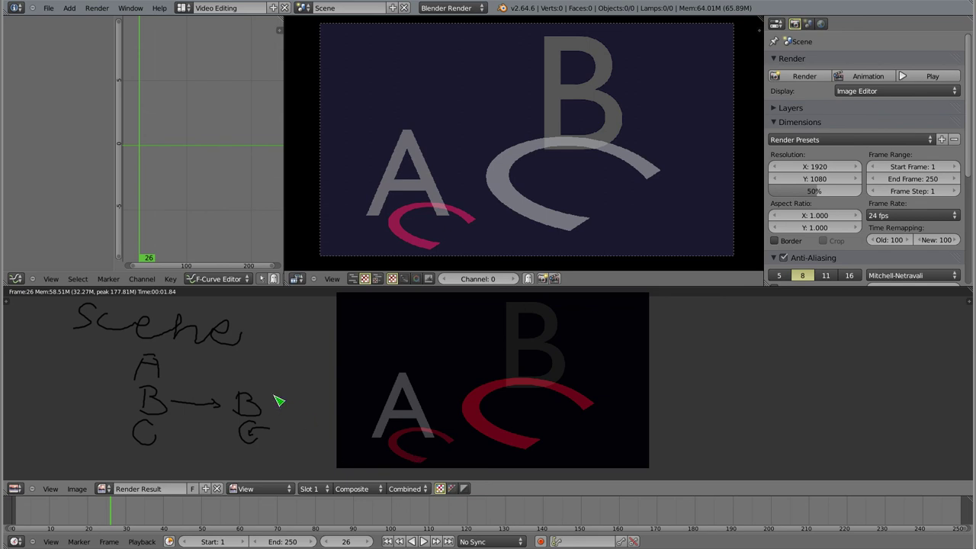
Change the grease pencil annotation colour from black to near-white light grey
{"action": "key", "text": "n"}
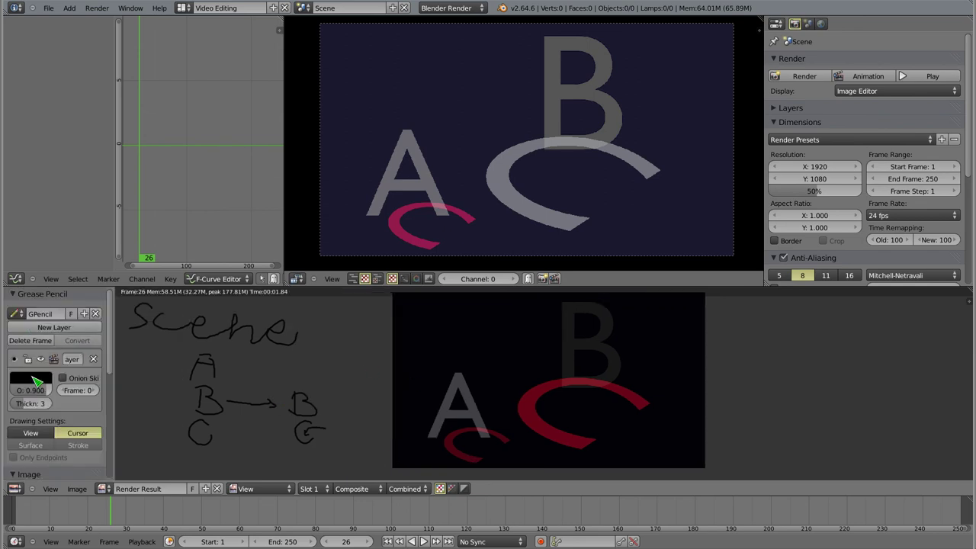
{"action": "left_click", "coordinate": [30, 378]}
{"action": "left_click_drag", "start_coordinate": [97, 281], "coordinate": [97, 245]}
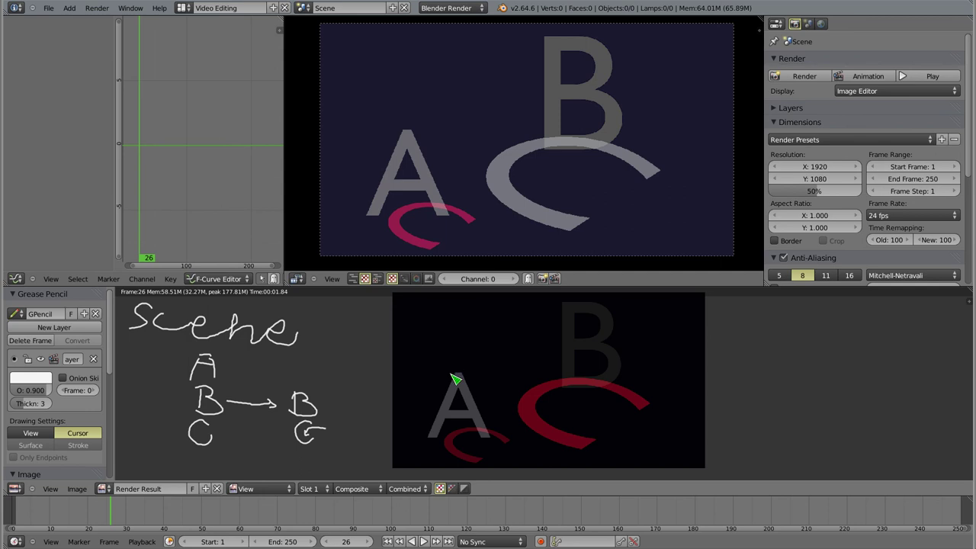
Label the render's A, B, large C and small C as B(C), and circle both sketched B's
{"action": "left_click_drag", "start_coordinate": [446, 366], "coordinate": [455, 365]}
{"action": "left_click_drag", "start_coordinate": [618, 303], "coordinate": [620, 318]}
{"action": "left_click_drag", "start_coordinate": [202, 369], "coordinate": [204, 396]}
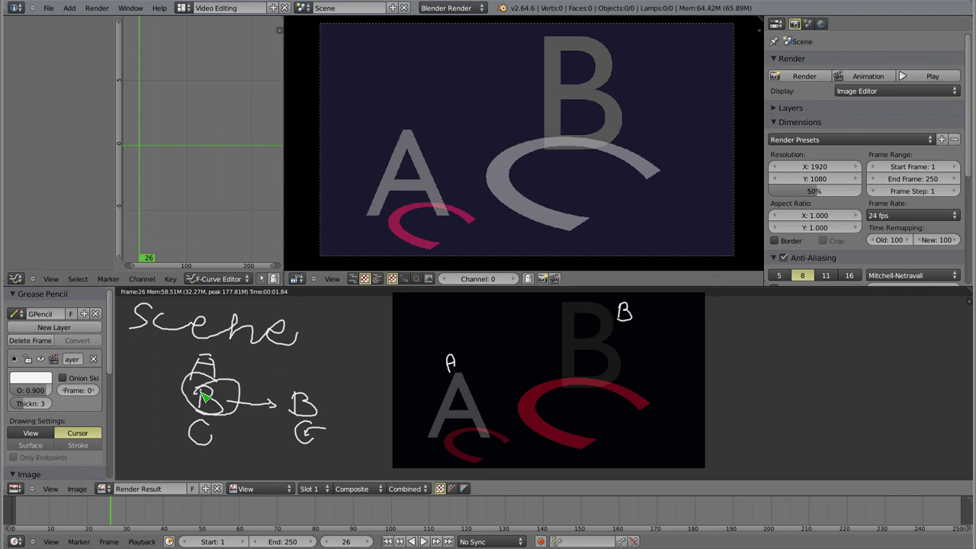
{"action": "left_click_drag", "start_coordinate": [298, 383], "coordinate": [317, 395]}
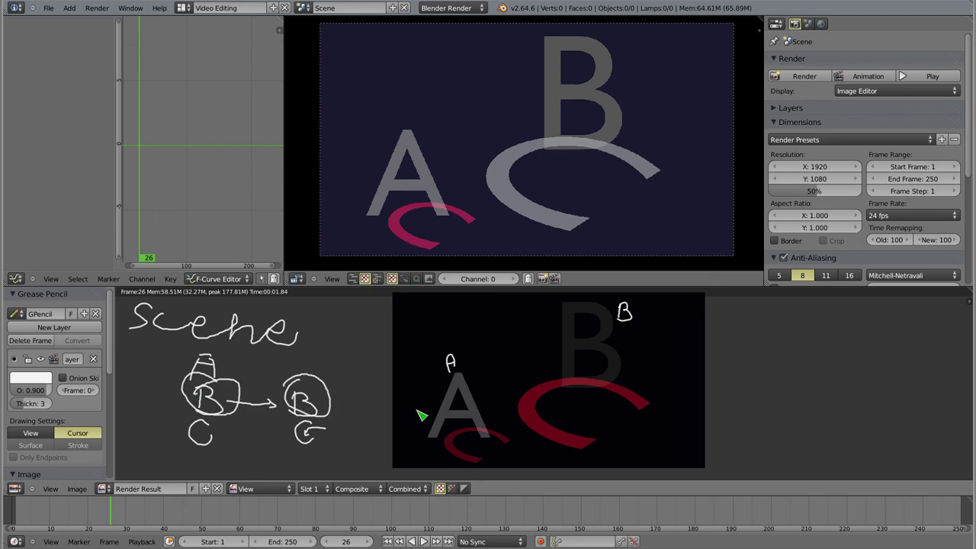
{"action": "left_click_drag", "start_coordinate": [668, 406], "coordinate": [670, 417]}
{"action": "mouse_move", "coordinate": [519, 447]}
{"action": "left_mouse_down"}
{"action": "mouse_move", "coordinate": [515, 462]}
{"action": "mouse_move", "coordinate": [535, 464]}
{"action": "left_mouse_up"}
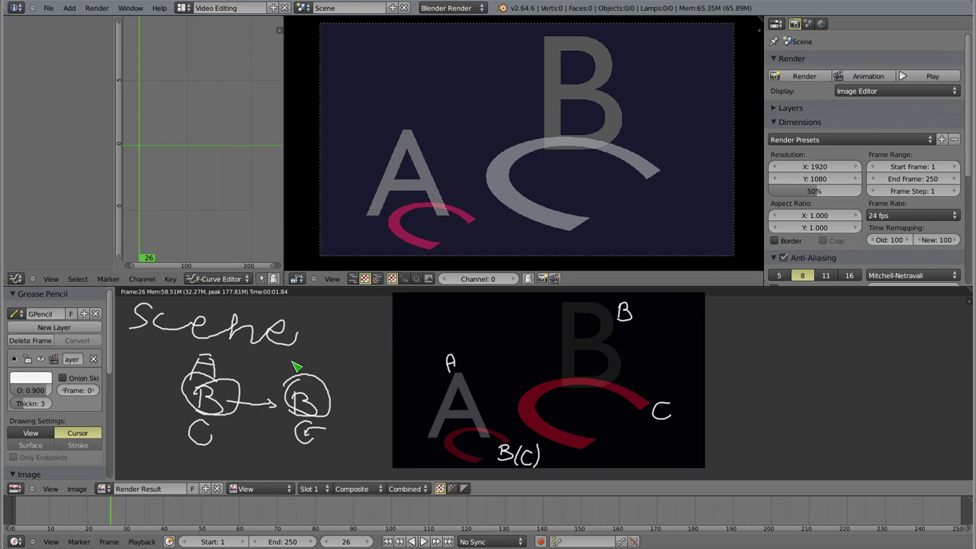
{"action": "key", "text": "shift+F8"}
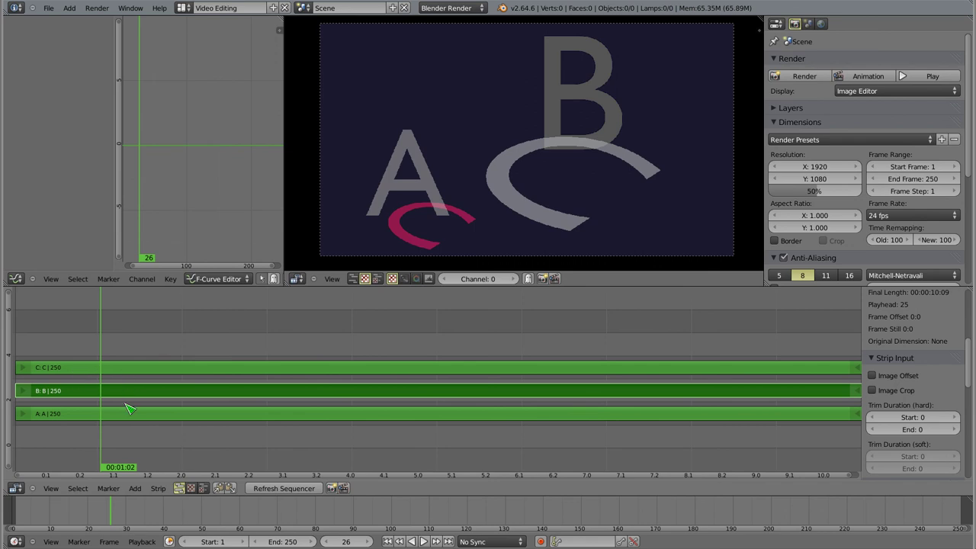